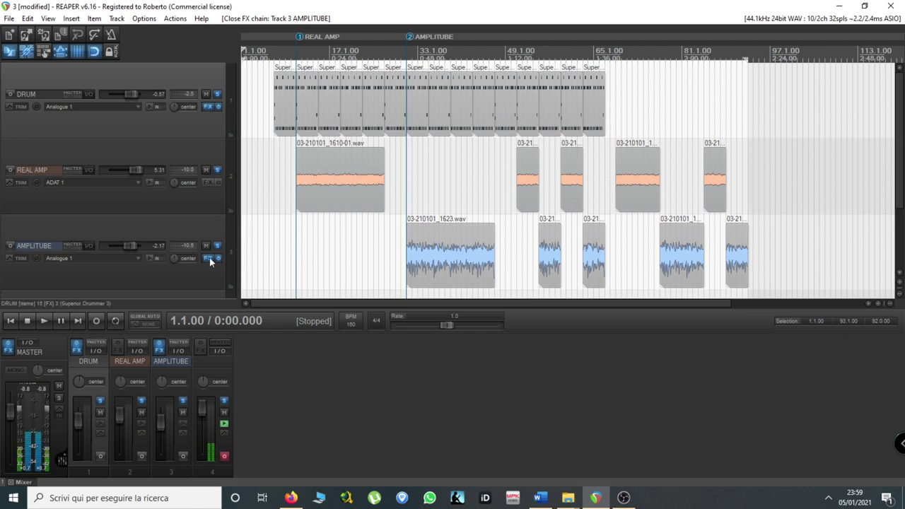
- Open the AMPLITUBE track's plugin, inspect the amp head, the speaker cabinet and its first microphone, and close the plugin window
key(shift+f)
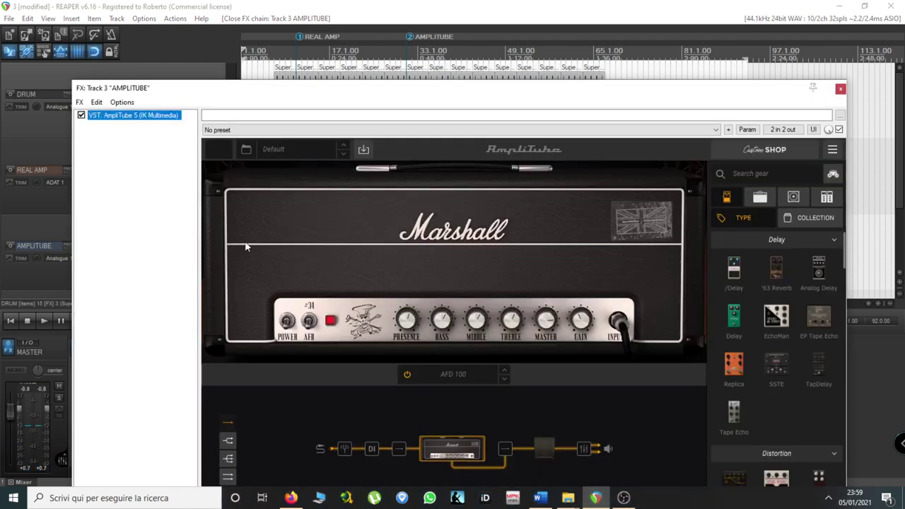
drag(444, 95, 419, 40)
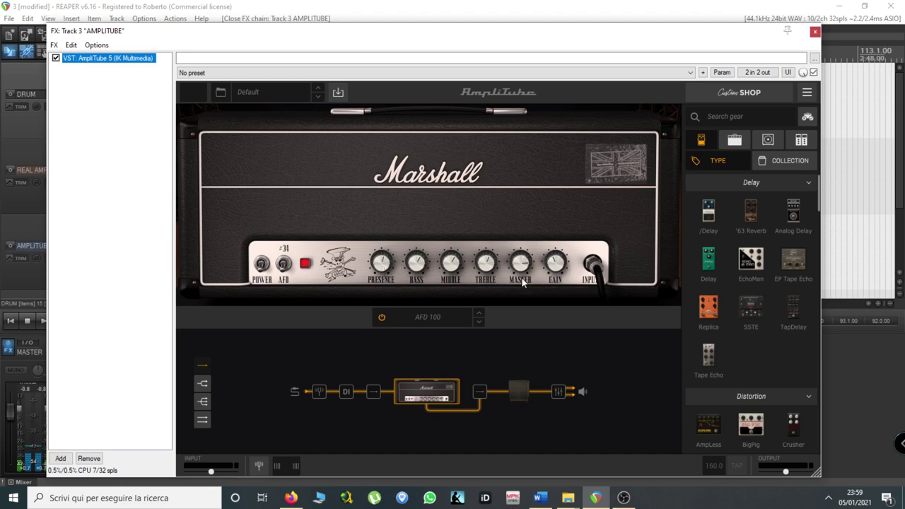
click(521, 389)
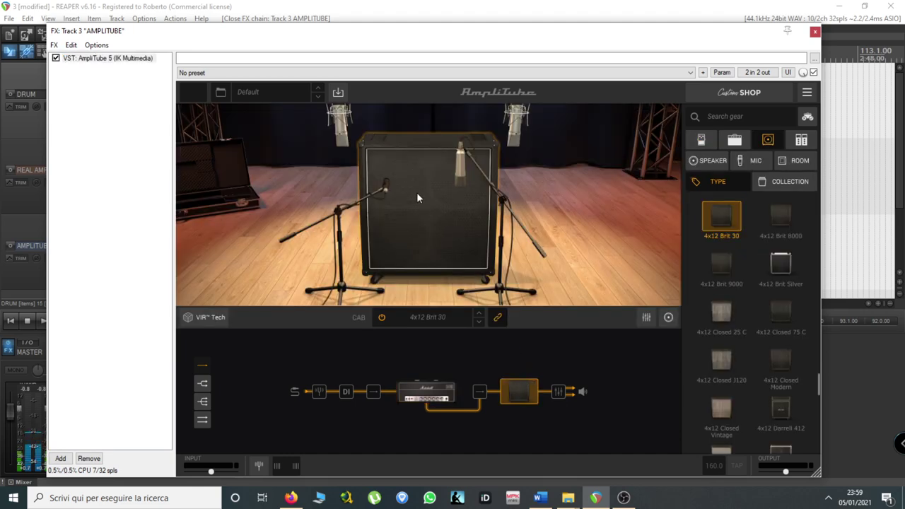
click(383, 186)
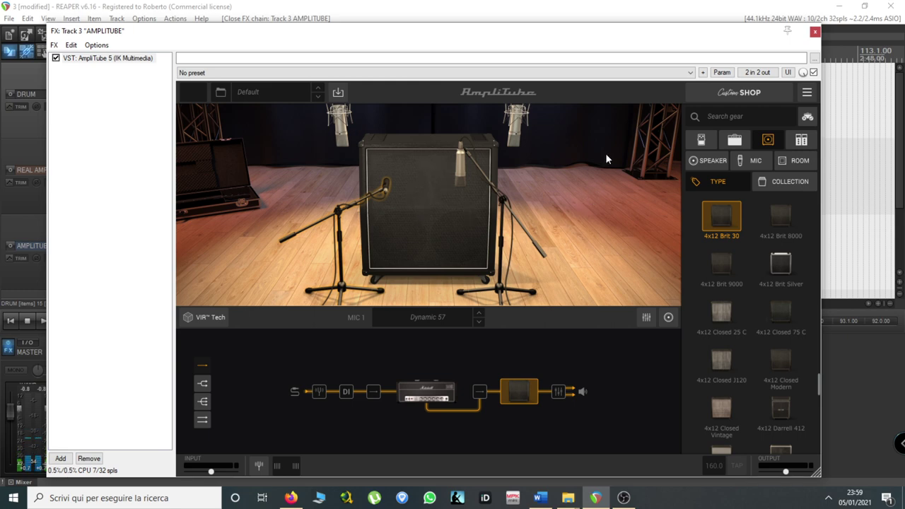
click(814, 34)
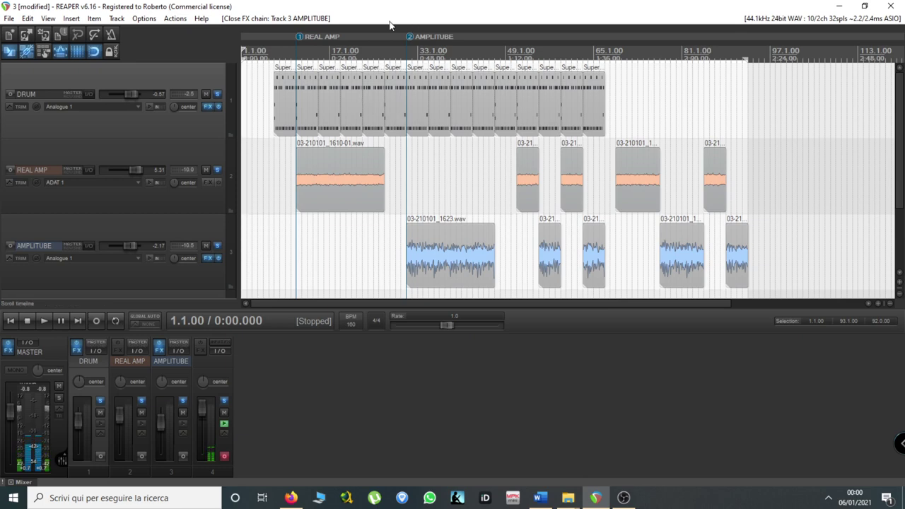
- Unsolo the DRUM track and play the REAL AMP track's first clip from its start at bar 11
click(297, 168)
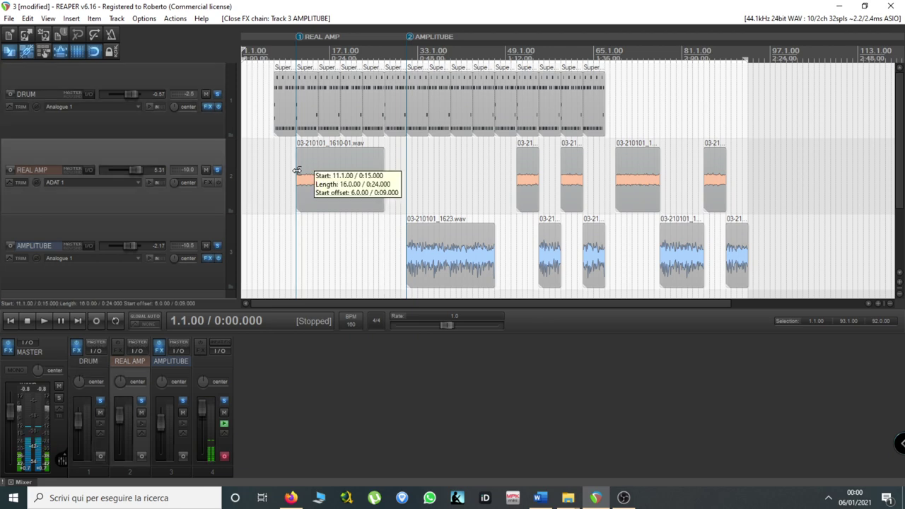
click(219, 95)
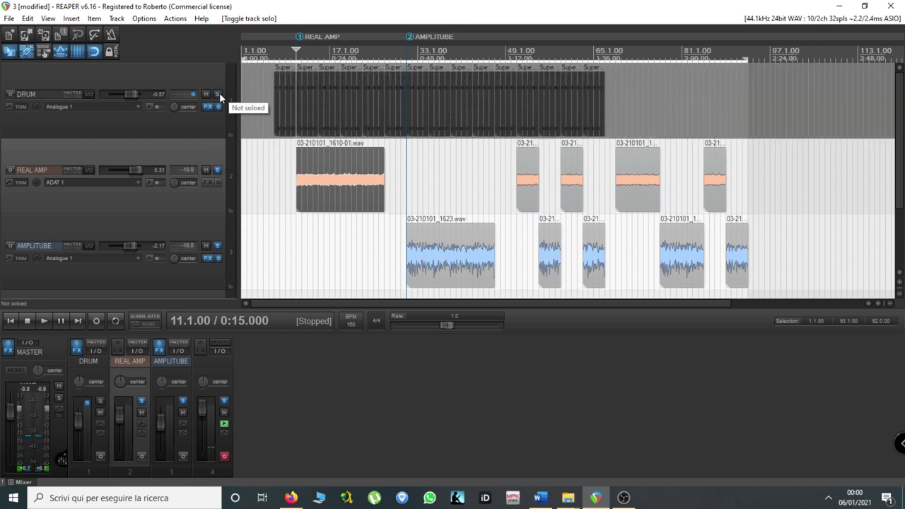
key(space)
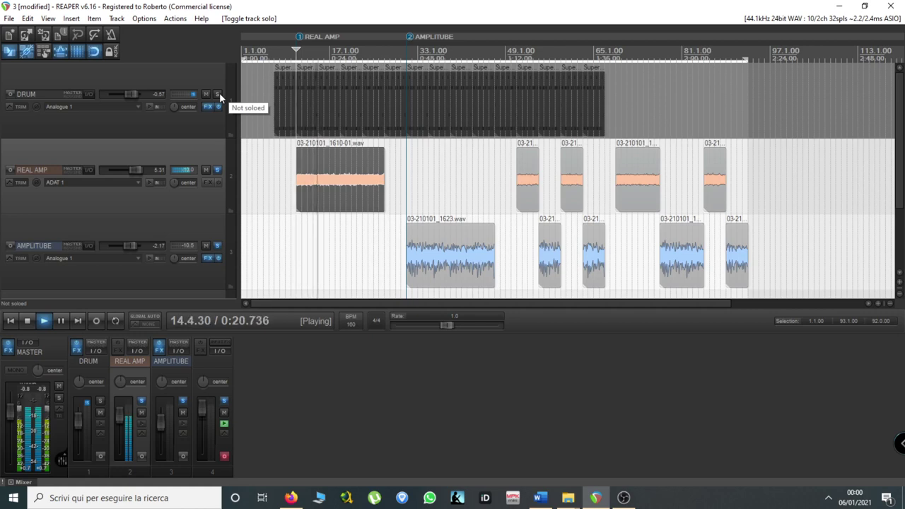
key(space)
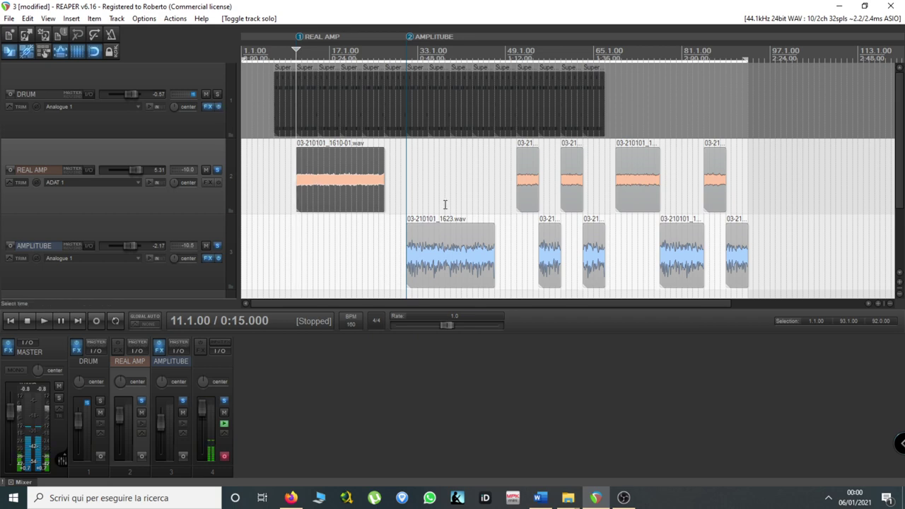
- Play the AMPLITUBE track's first clip from its start at bar 31 and stop playback
click(408, 258)
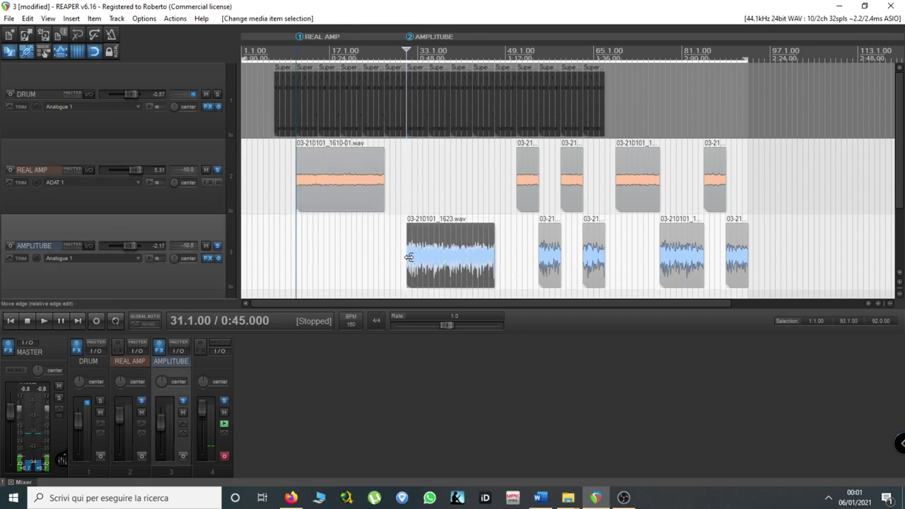
key(space)
scroll(424, 262, up, 2)
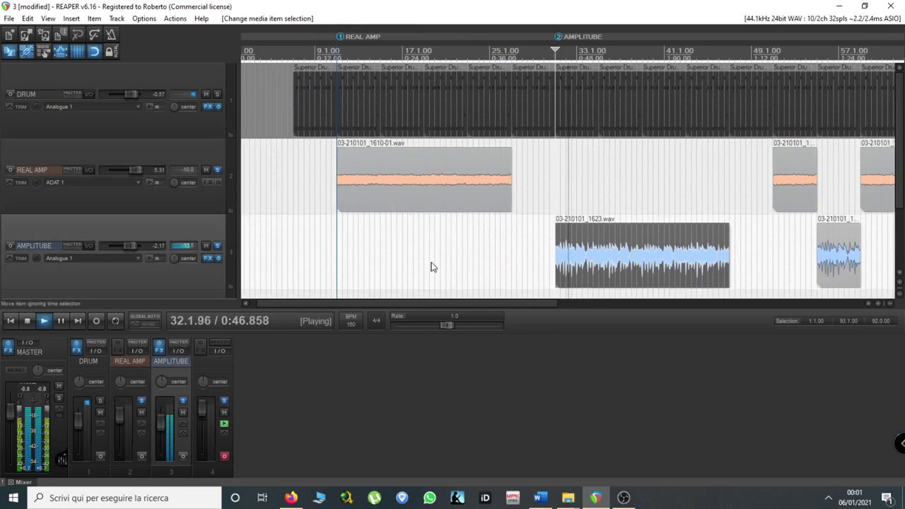
key(space)
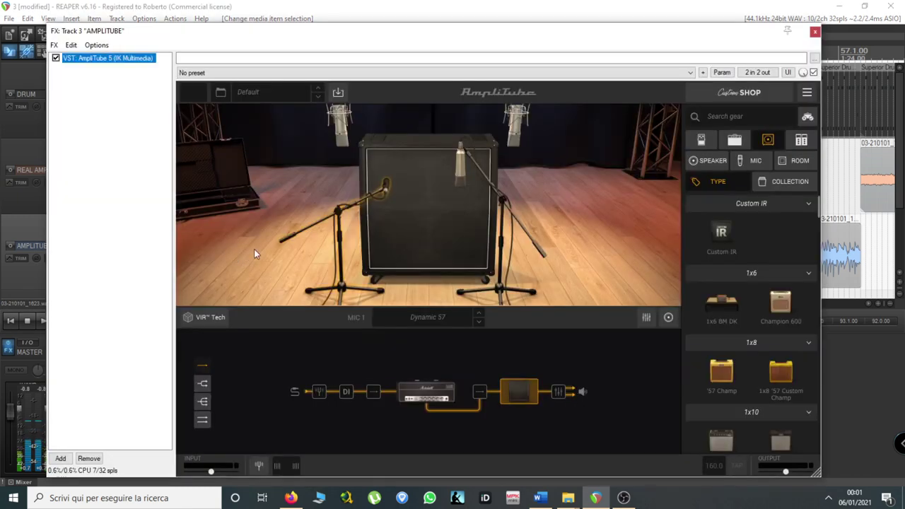
- Display the AFD 100 amp head in the AMPLITUBE track's plugin and raise its Gain during playback
click(433, 394)
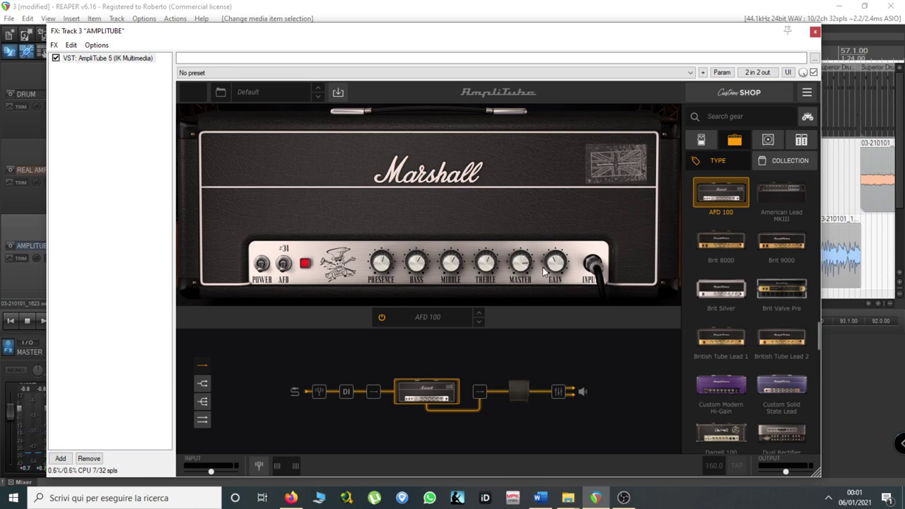
key(space)
mouse_move(557, 248)
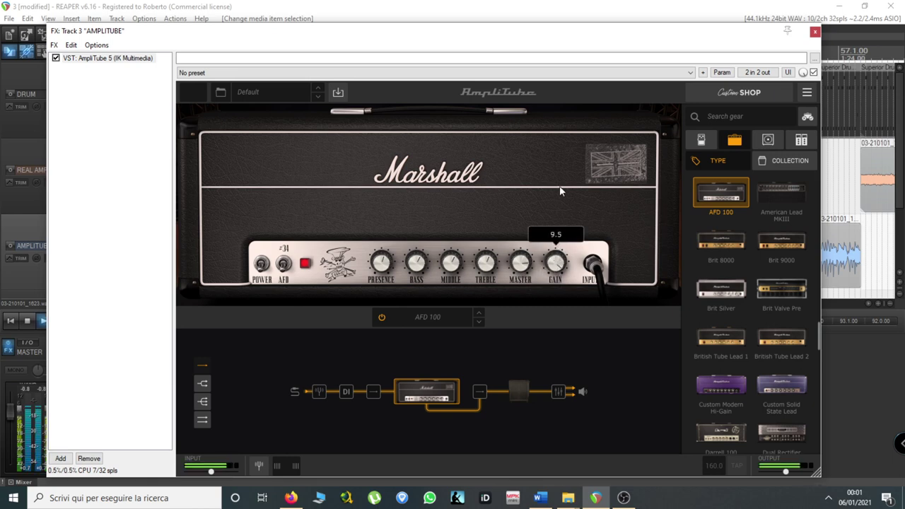
drag(560, 191, 562, 175)
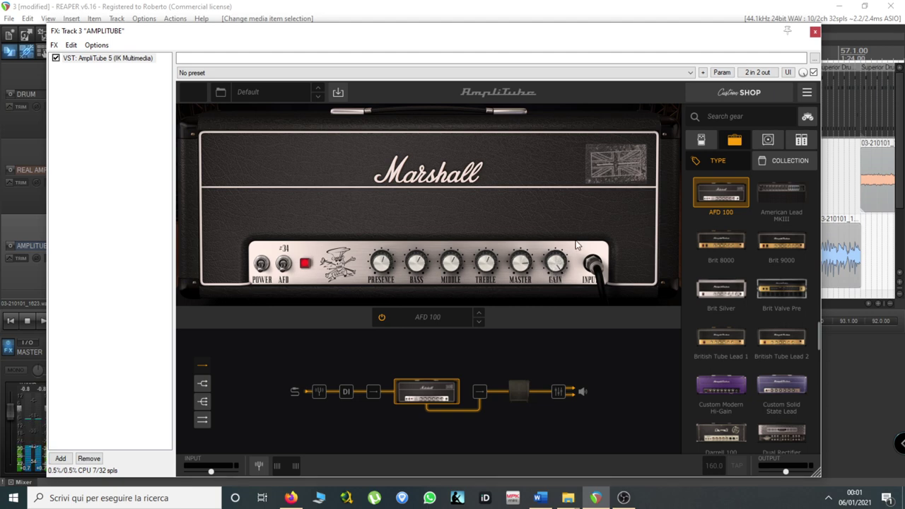
- With the track playing, set the AFD 100's Treble to about 7.2 and its Middle to 10.0
key(space)
drag(490, 266, 491, 239)
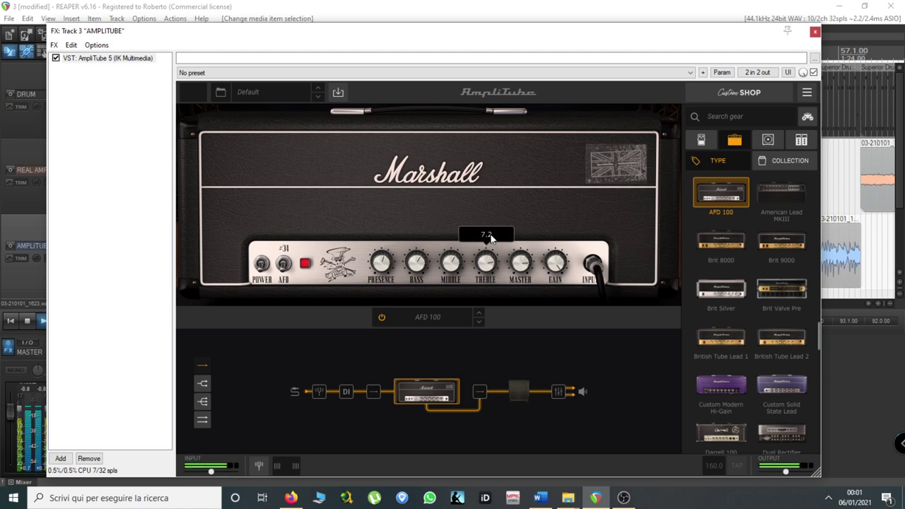
drag(450, 263, 457, 187)
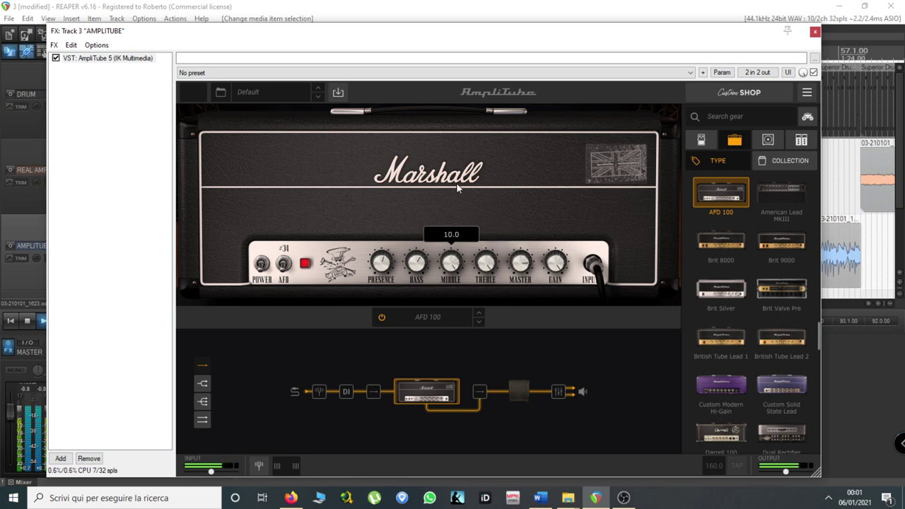
- Adjust the AFD 100's Presence and set its Bass to about 2.6 while listening to the track
drag(391, 266, 353, 319)
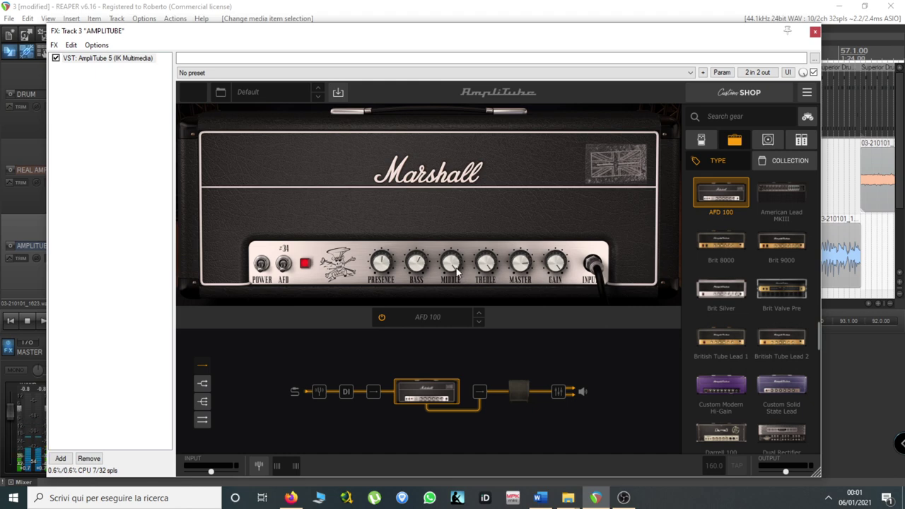
drag(429, 271, 406, 337)
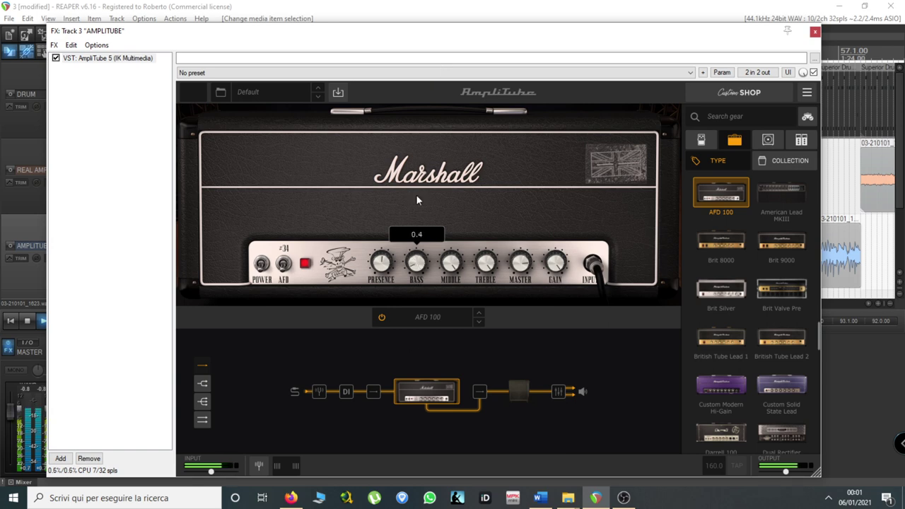
drag(422, 245, 413, 357)
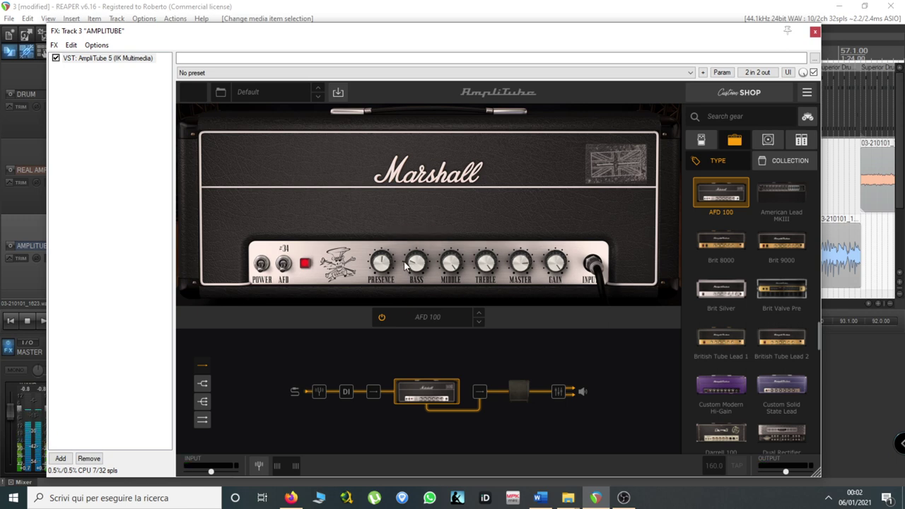
mouse_move(385, 259)
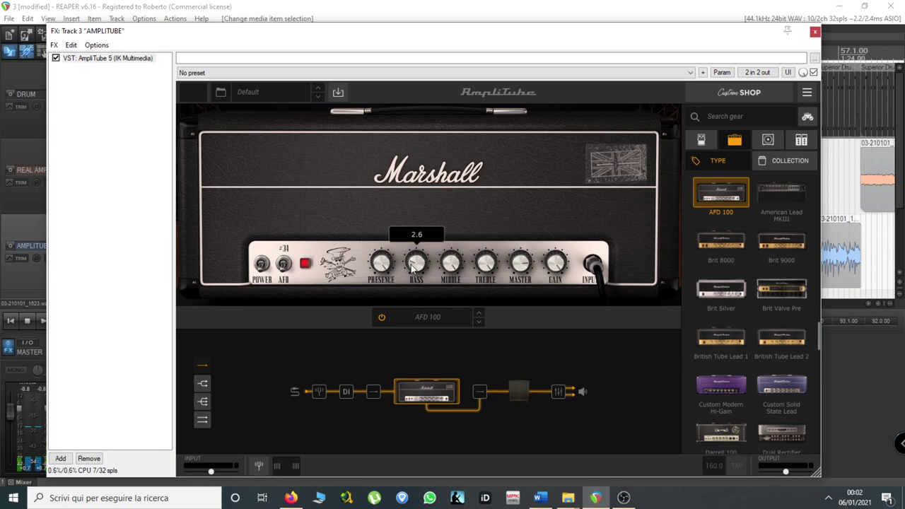
mouse_move(468, 244)
mouse_move(522, 264)
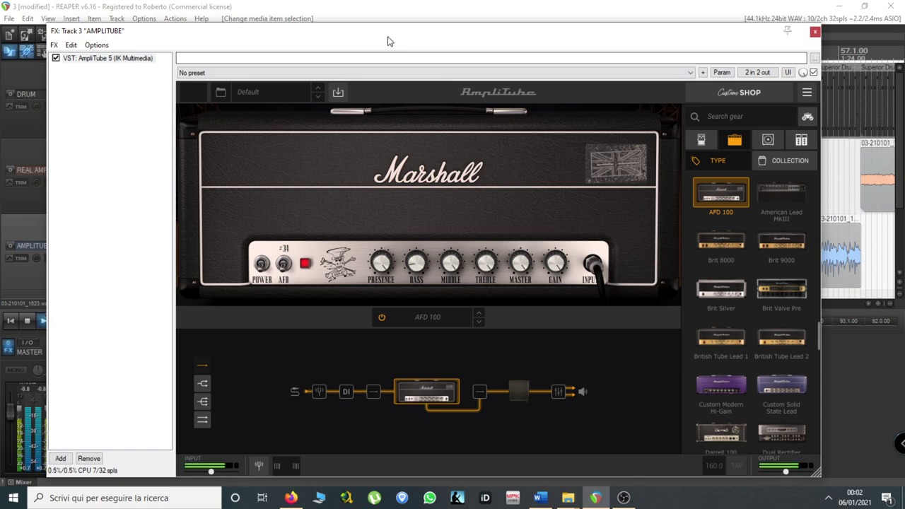
- Uncover the arrangement, play from the REAL AMP marker to compare the recorded amp, and bring the plugin window back into view
drag(380, 37, 526, 299)
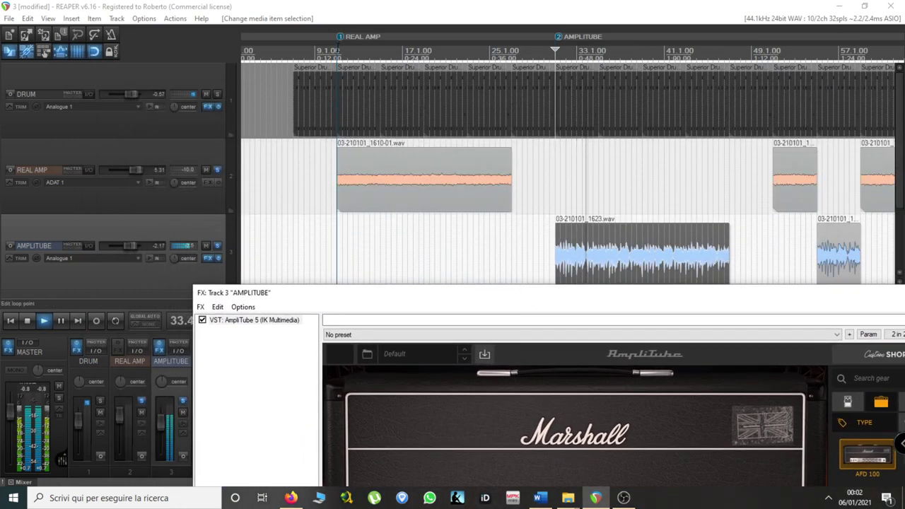
click(340, 51)
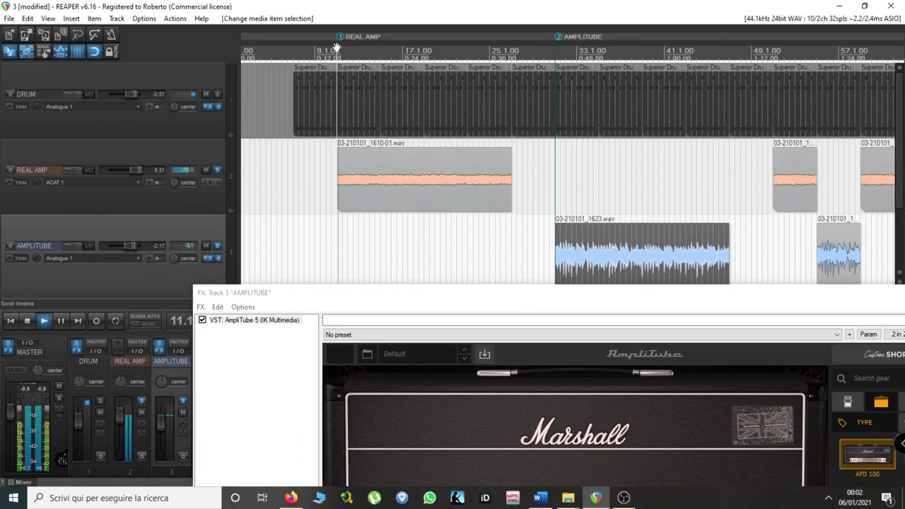
drag(460, 292, 375, 70)
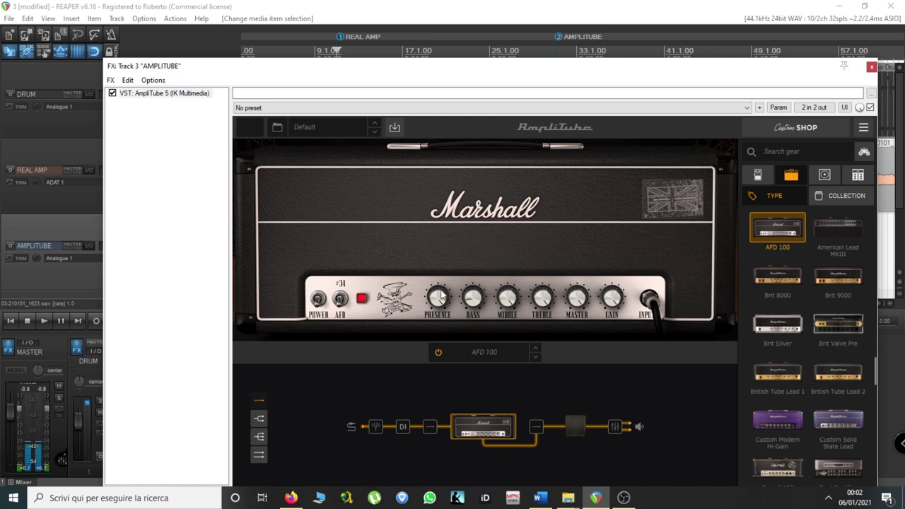
- Set the AFD 100's Presence to 6.5, Bass to 5.7, Treble to 6.0 and Gain to 10.0
mouse_move(435, 324)
drag(435, 323, 438, 348)
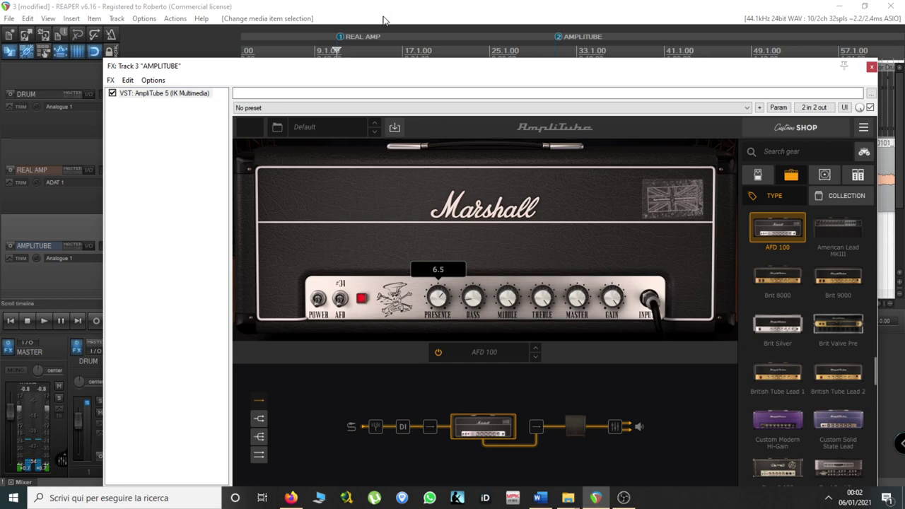
drag(473, 300, 475, 246)
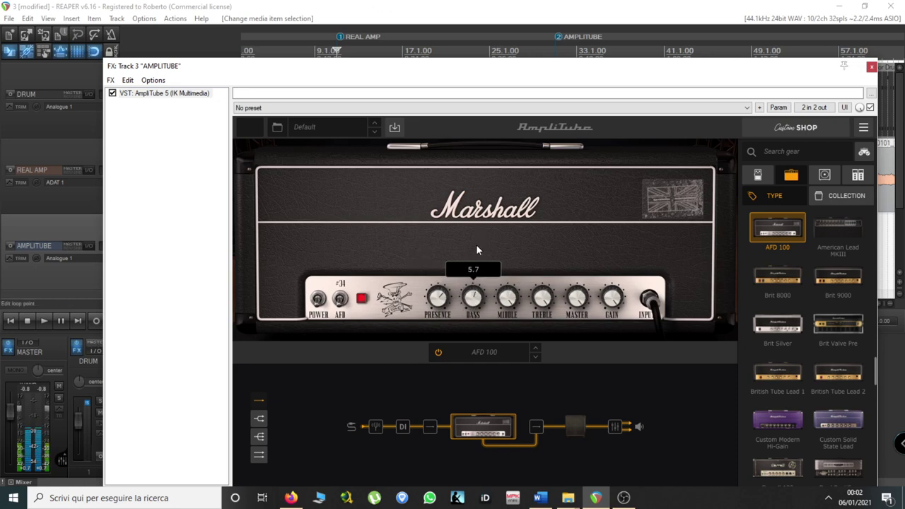
mouse_move(542, 333)
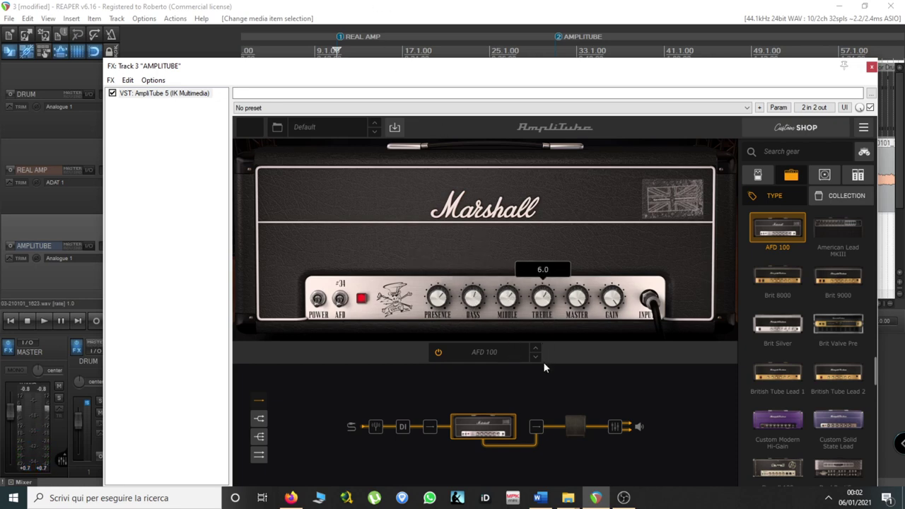
drag(579, 304, 613, 330)
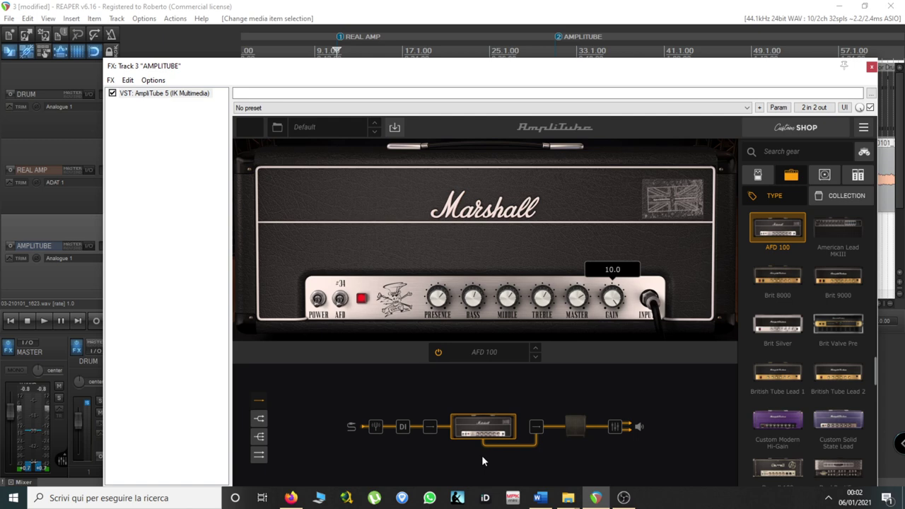
- Examine the 4x12 cabinet's microphone choices, mic placement and mic mixer, returning briefly to the amp head, and play the track
click(578, 426)
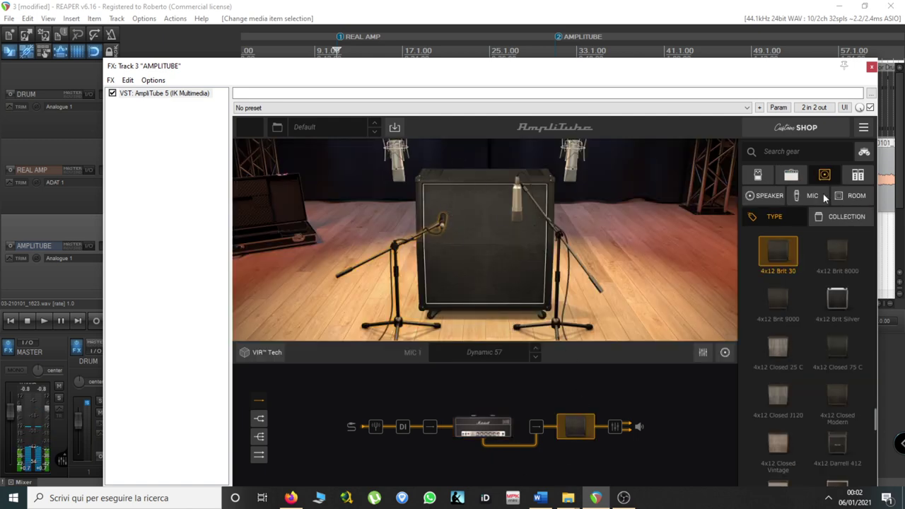
click(797, 196)
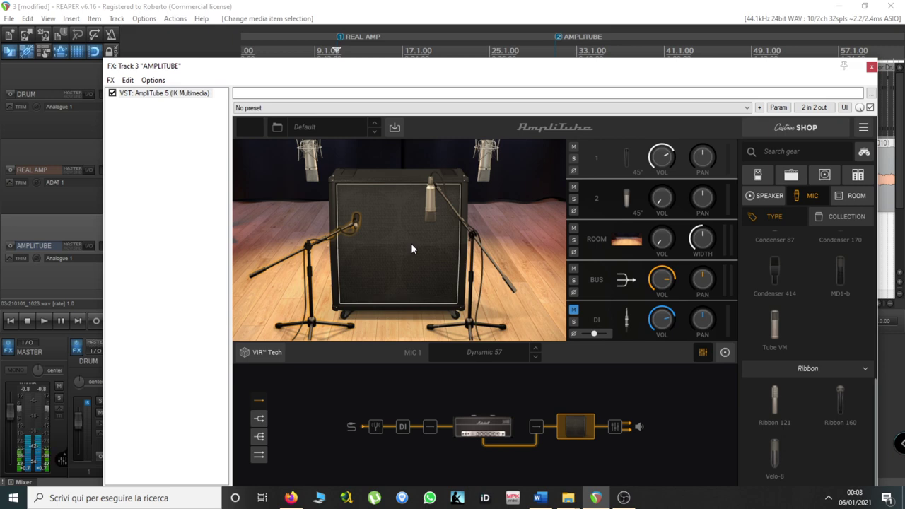
click(477, 434)
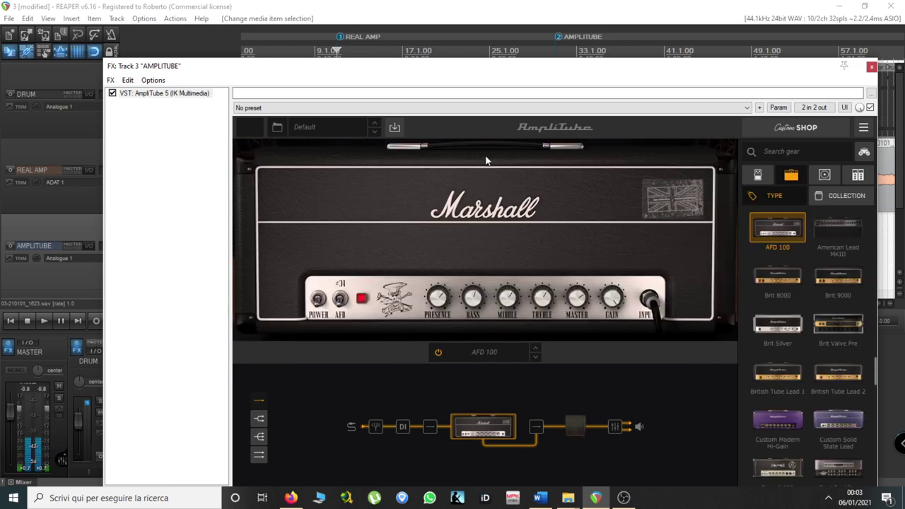
click(571, 421)
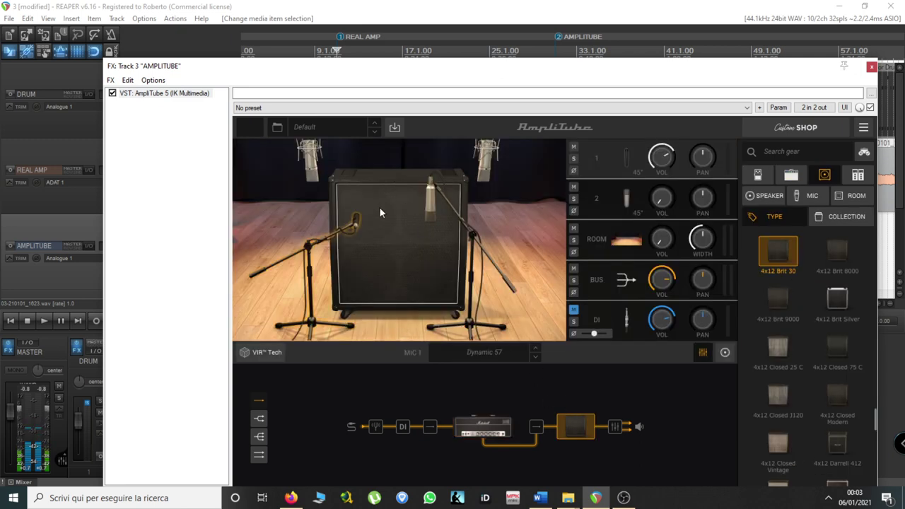
drag(359, 70, 410, 213)
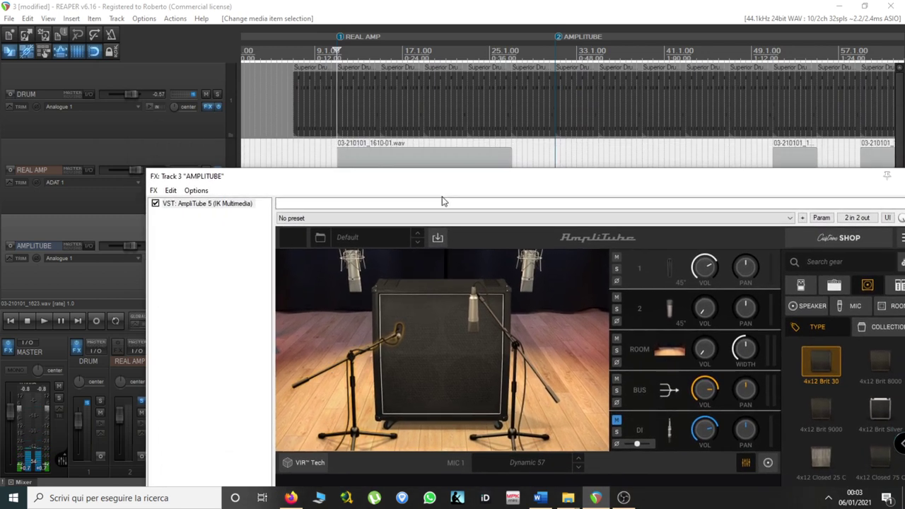
drag(461, 184, 418, 127)
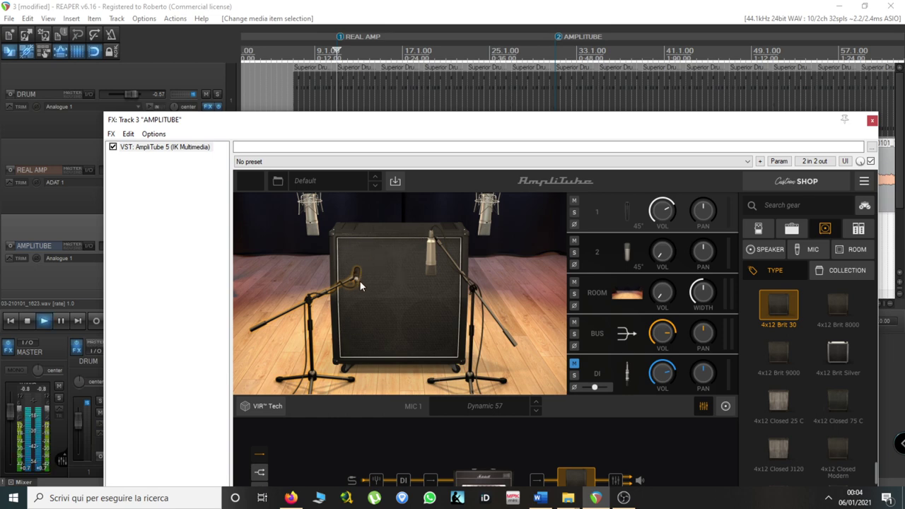
- Play from the AMPLITUBE marker and move mic 1 slightly inward and lower in front of the 4x12 cabinet
click(558, 53)
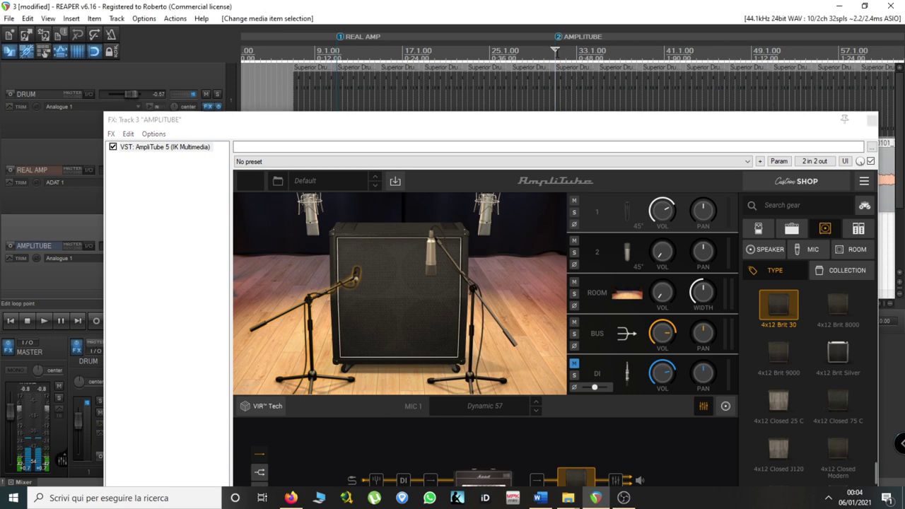
key(space)
click(359, 275)
drag(359, 274, 367, 279)
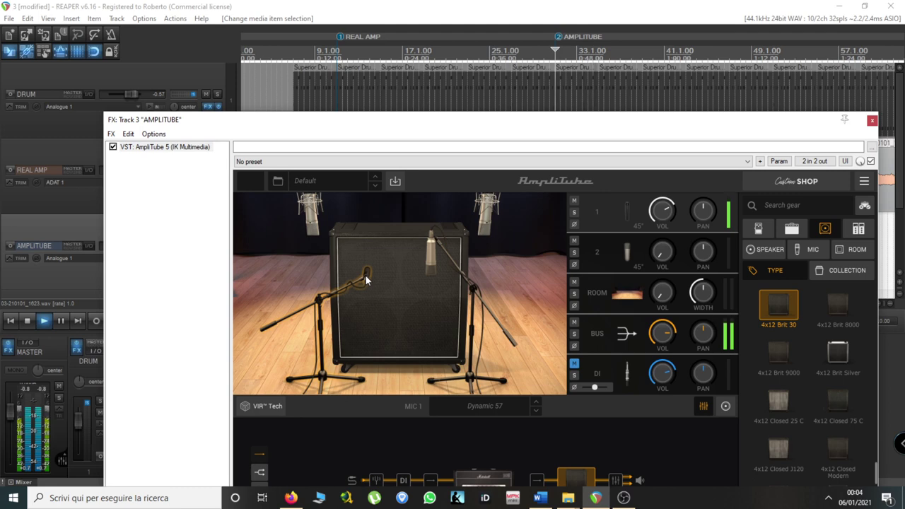
key(space)
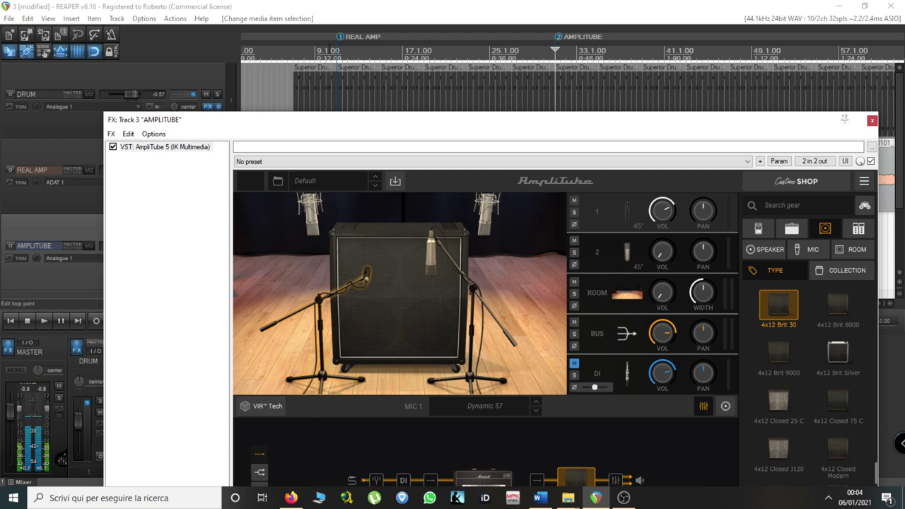
- Compare the recorded amp from the REAL AMP marker with the simulation from the AMPLITUBE marker
click(337, 49)
key(space)
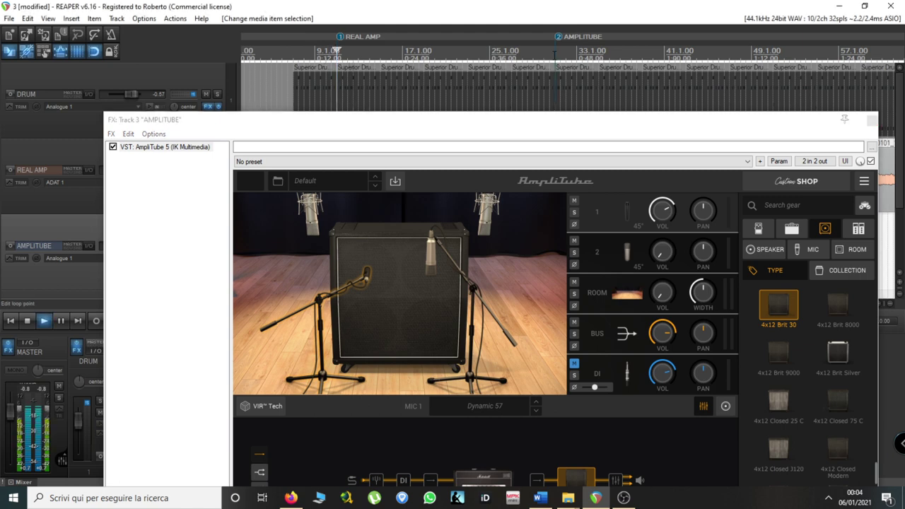
click(555, 53)
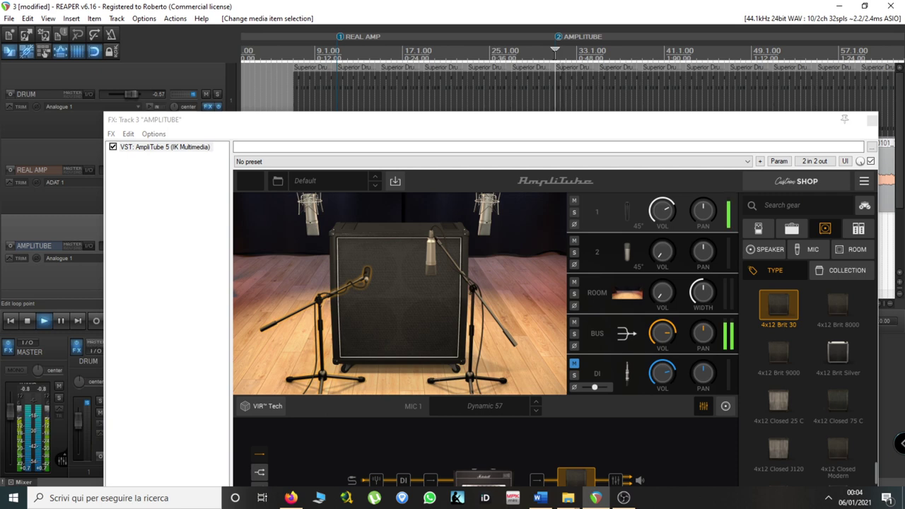
key(space)
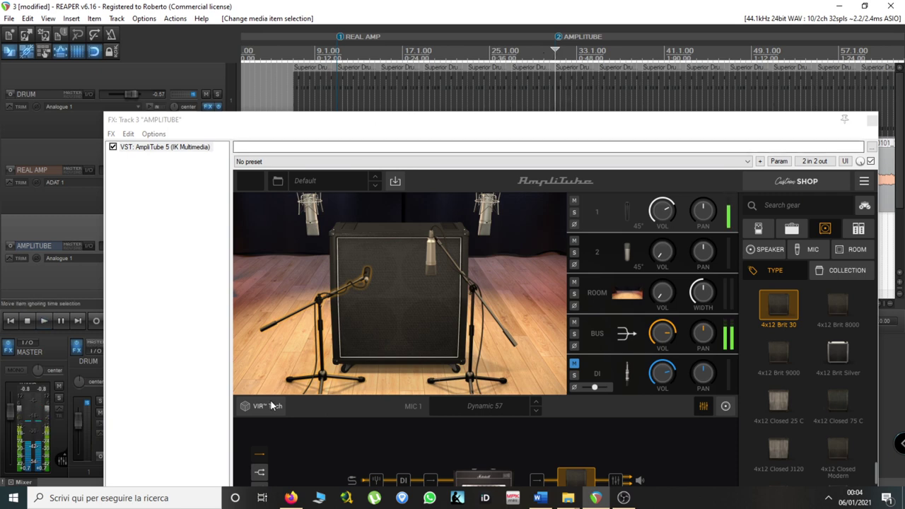
- Place mic 1 close to the centre of the speaker cone in the VIR Tech view and compare the tone from both markers
click(315, 342)
mouse_move(358, 291)
mouse_down()
mouse_move(342, 306)
mouse_move(356, 282)
mouse_up()
key(space)
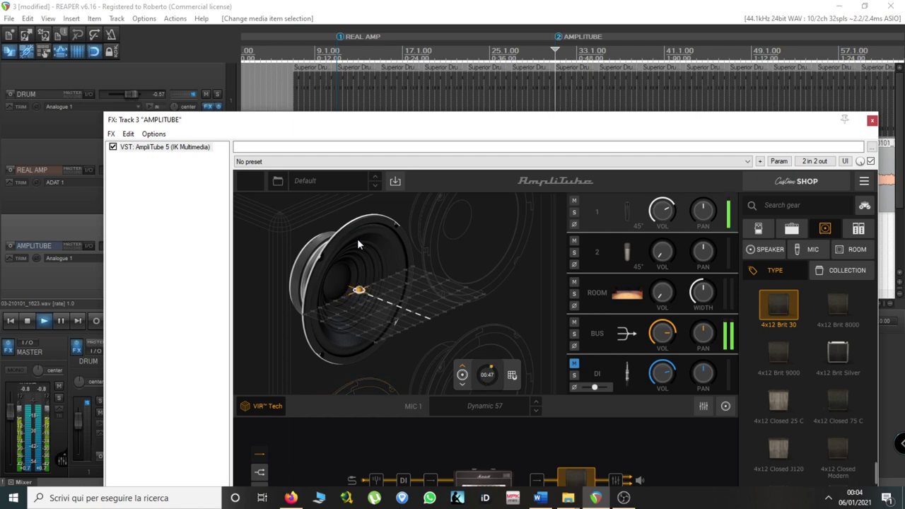
click(347, 52)
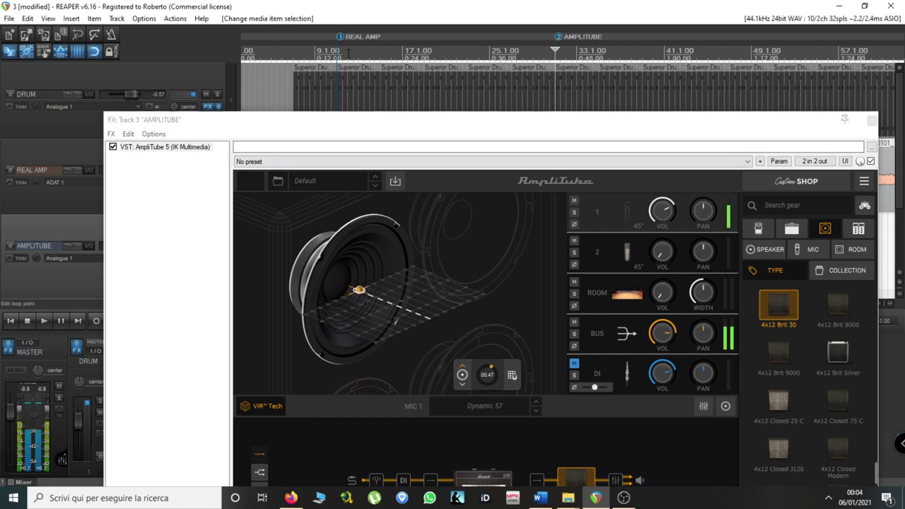
key(space)
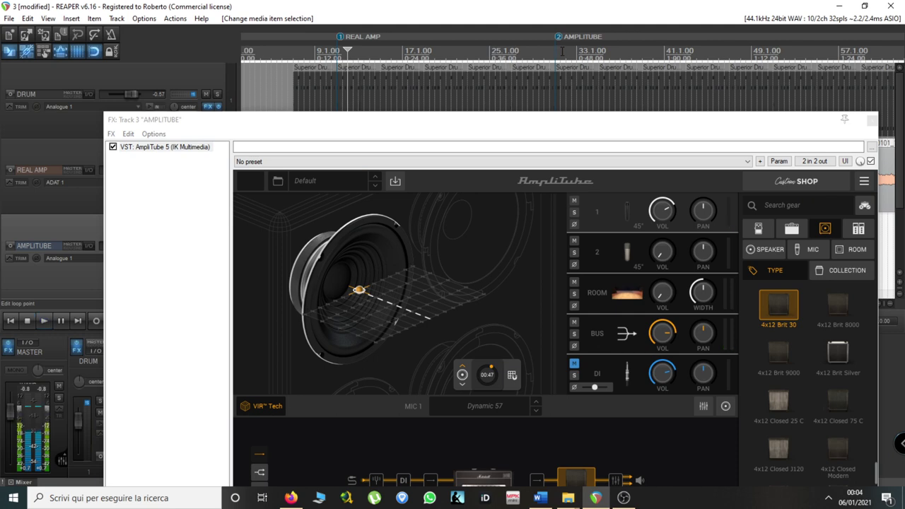
click(558, 51)
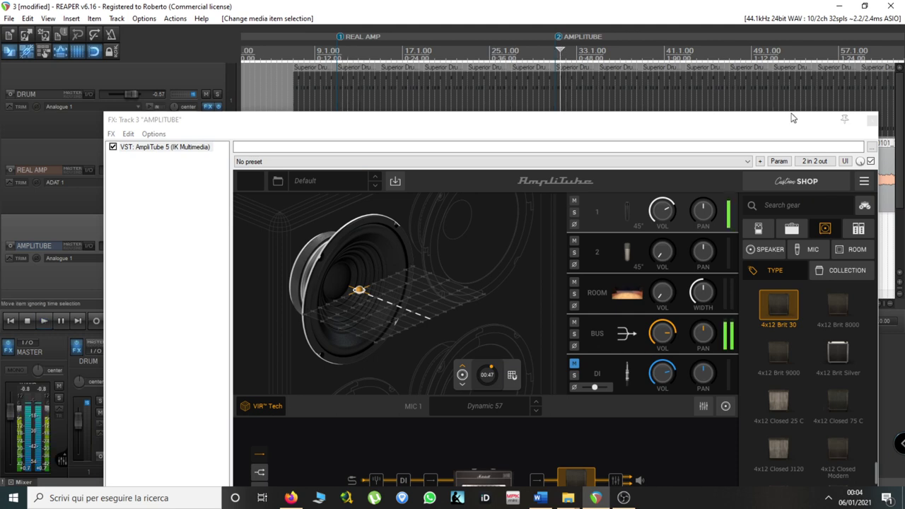
- Close the plugin window, lower the AMPLITUBE track's volume to -2.60 dB, and check the level against the REAL AMP track
click(872, 120)
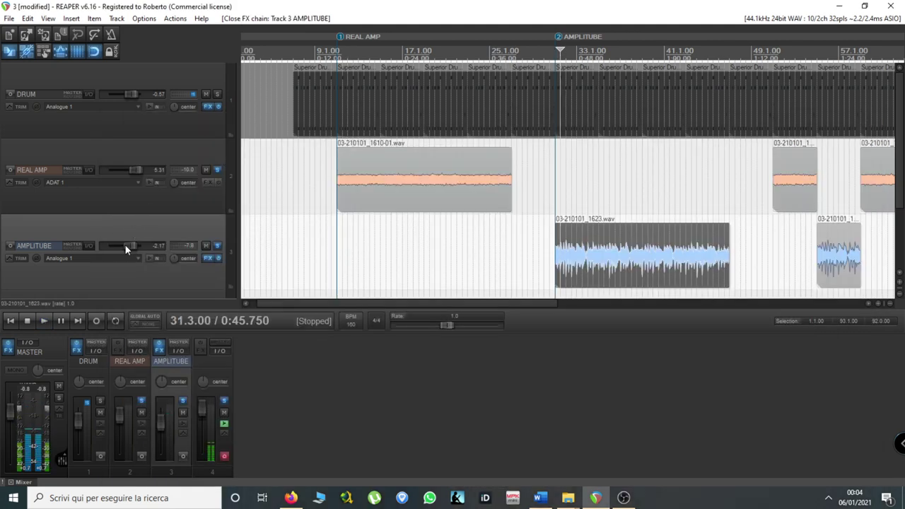
scroll(126, 245, down, 2)
key(space)
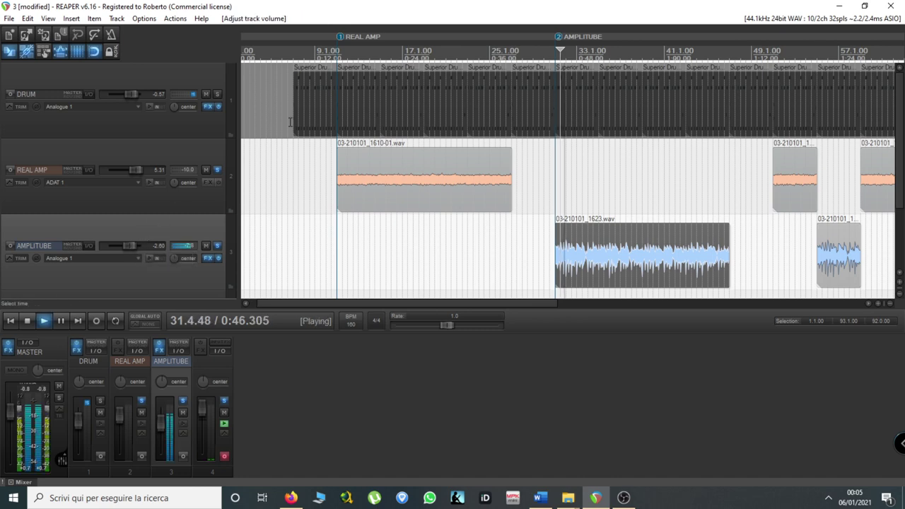
key(space)
key(1)
key(space)
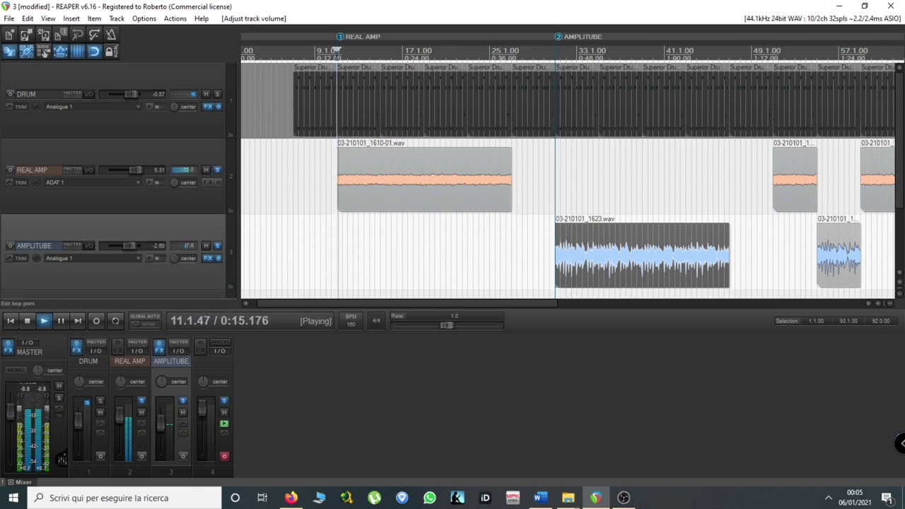
key(space)
- Lower the AMPLITUBE track's volume to -4.82 dB and readjust it to -3.92 dB while comparing playback from both markers
scroll(132, 244, down, 6)
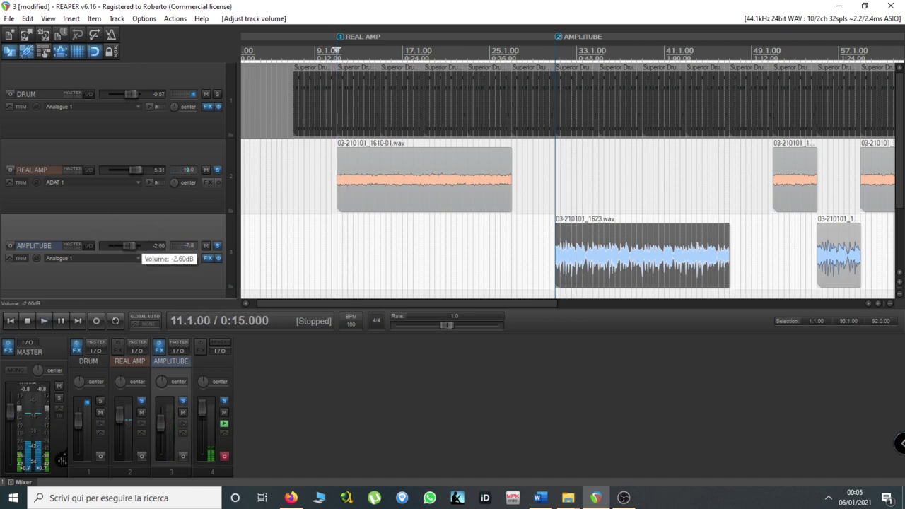
key(space)
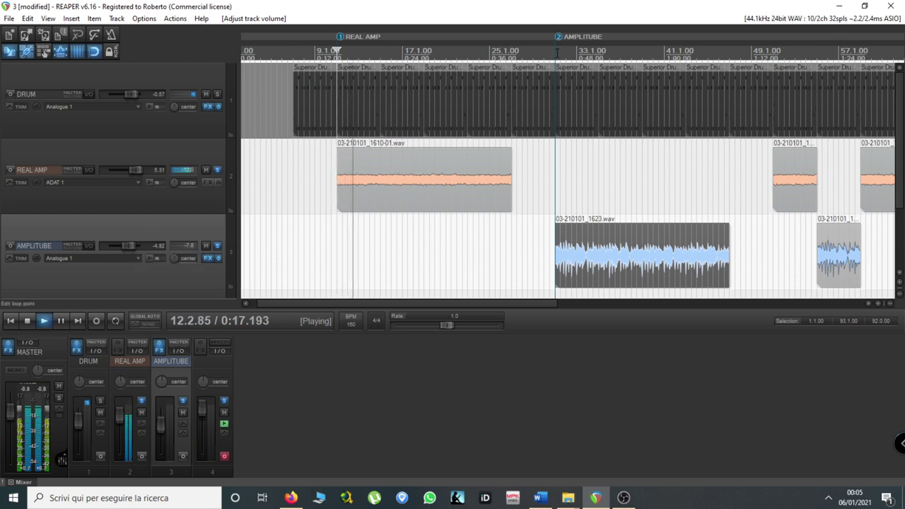
key(space)
key(2)
key(space)
scroll(130, 246, up, 1)
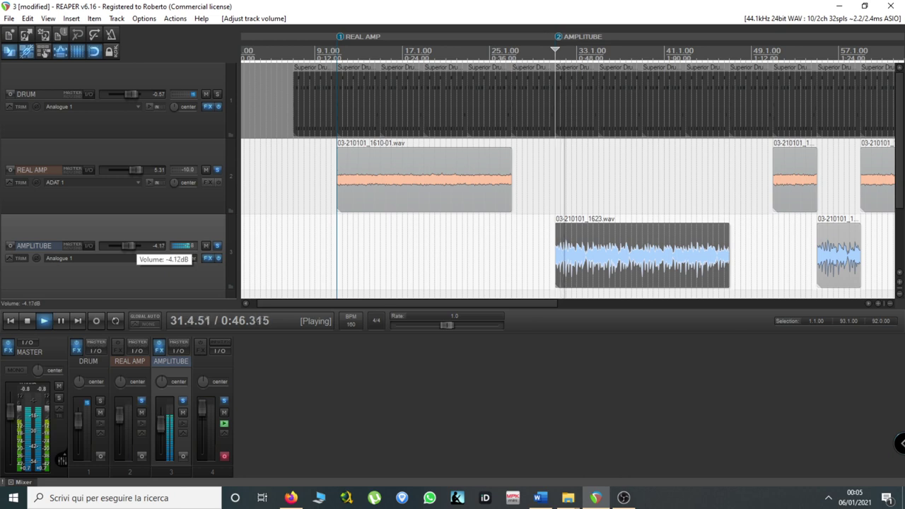
scroll(127, 244, up, 2)
key(space)
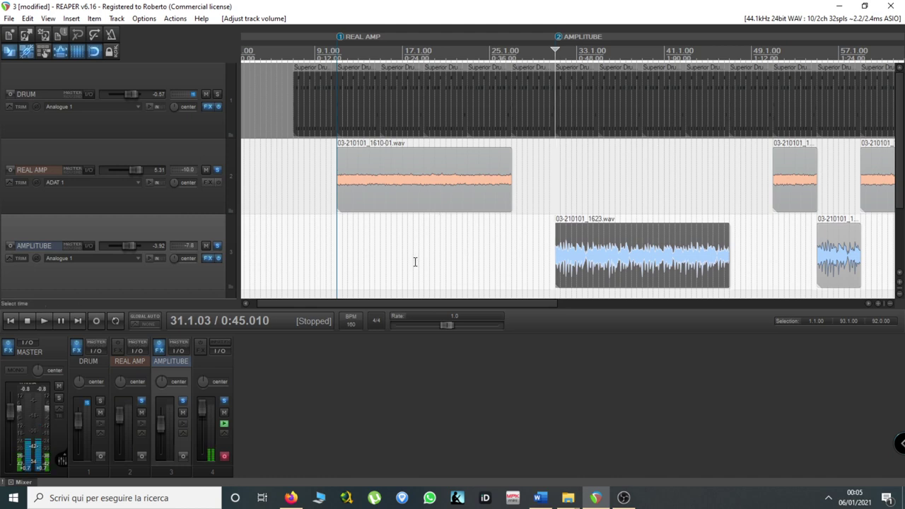
click(208, 259)
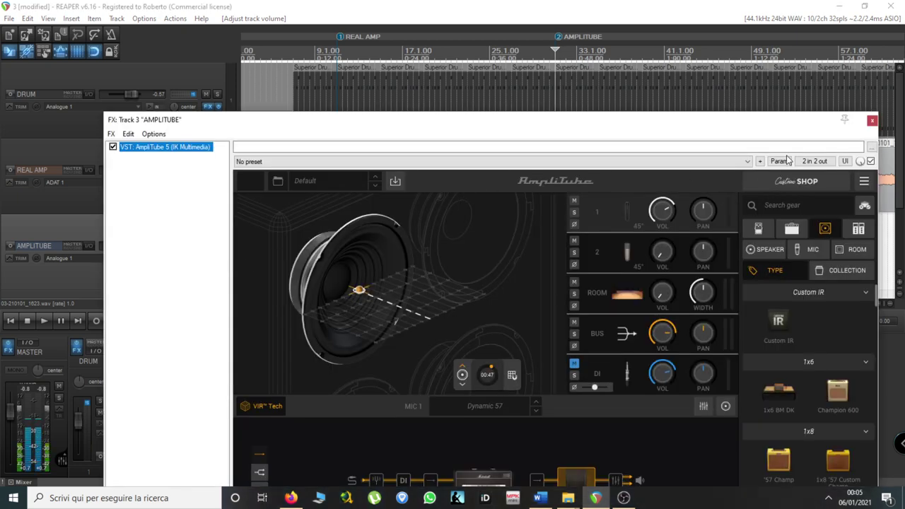
click(872, 121)
click(208, 258)
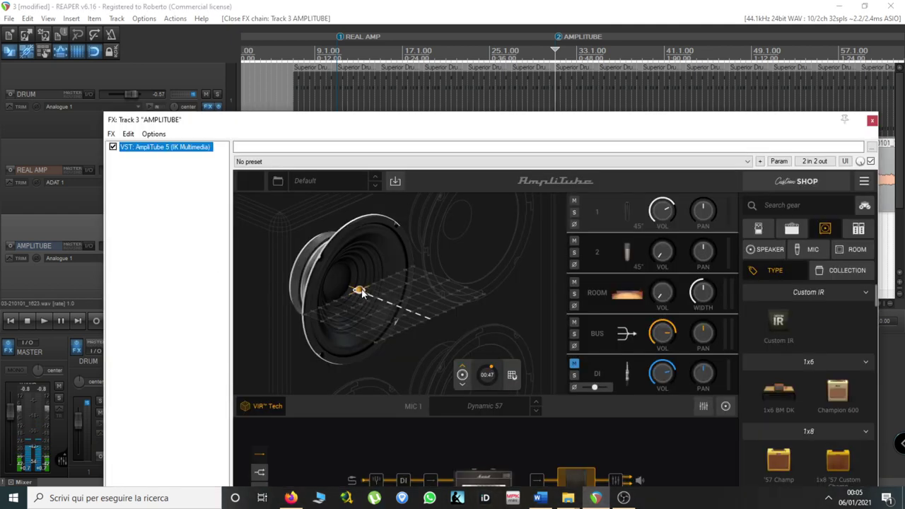
click(872, 121)
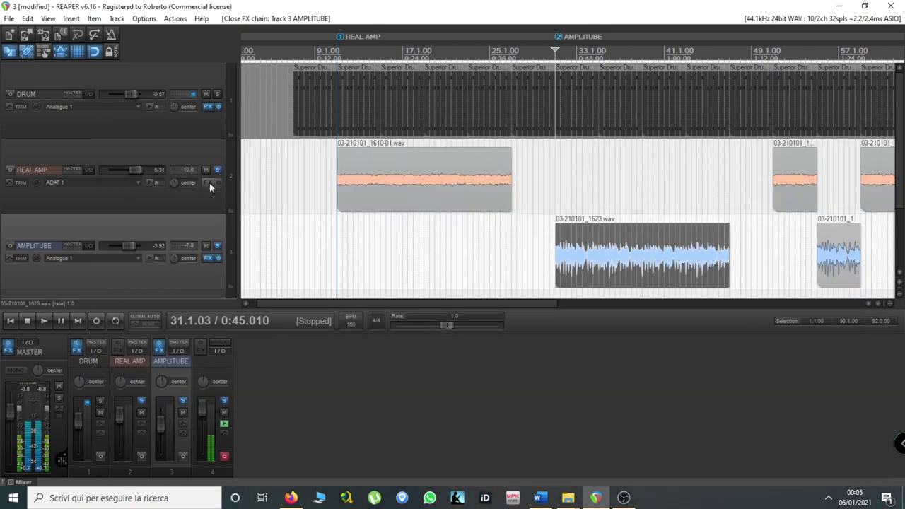
- Reopen the AMPLITUBE track's plugin, try mic 1 off-centre on the speaker cone, and return it to the cone's centre
click(208, 258)
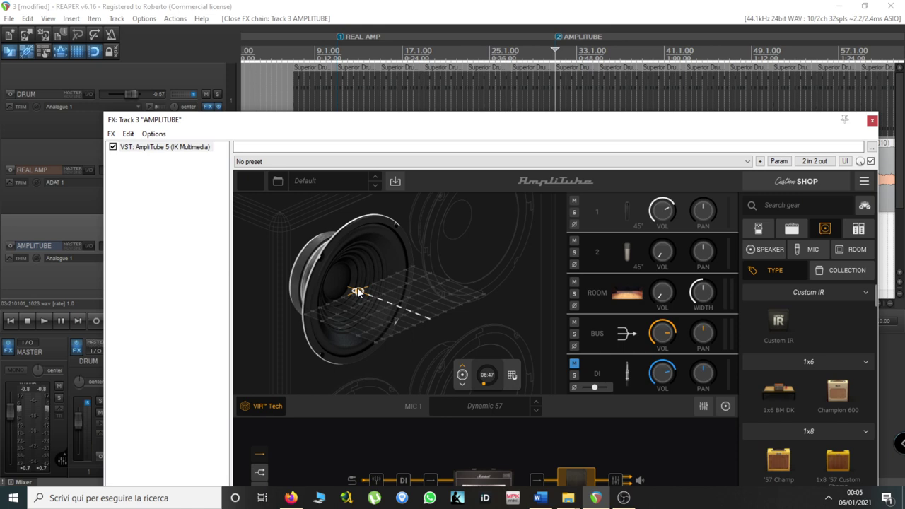
drag(358, 292, 338, 298)
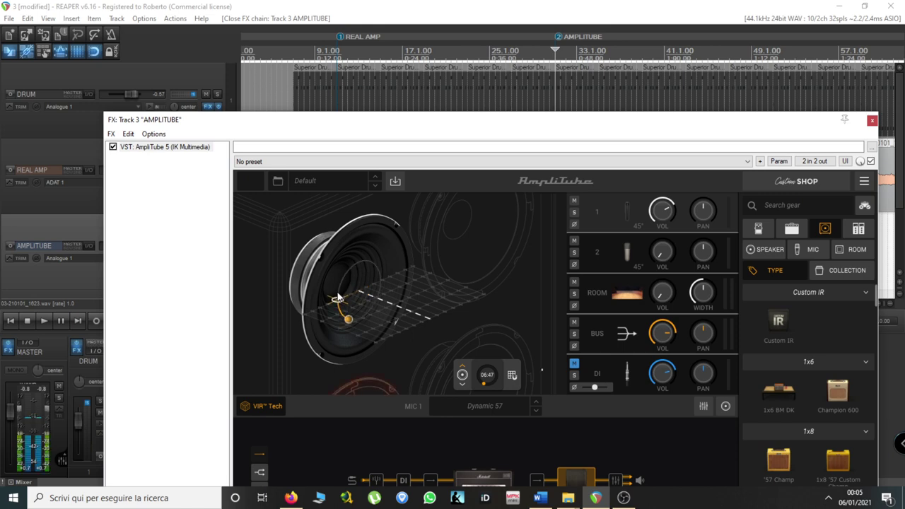
drag(338, 298, 356, 291)
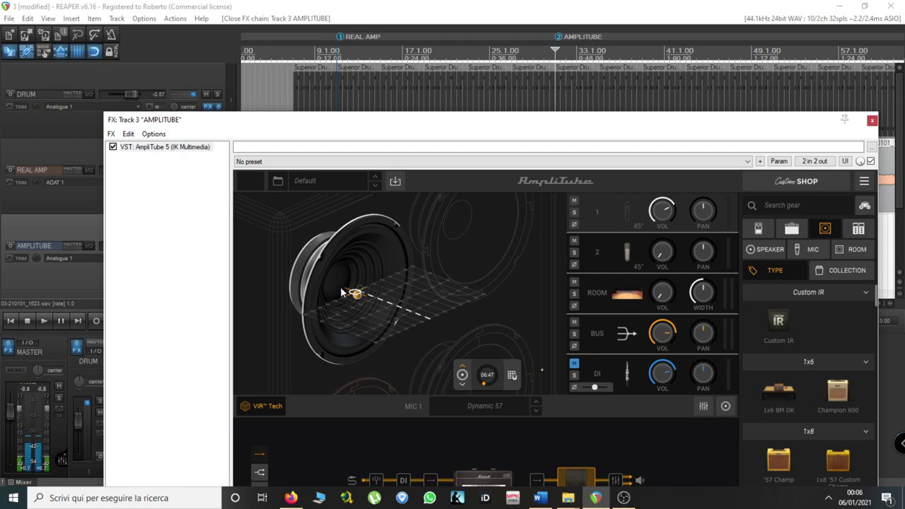
drag(355, 294, 338, 299)
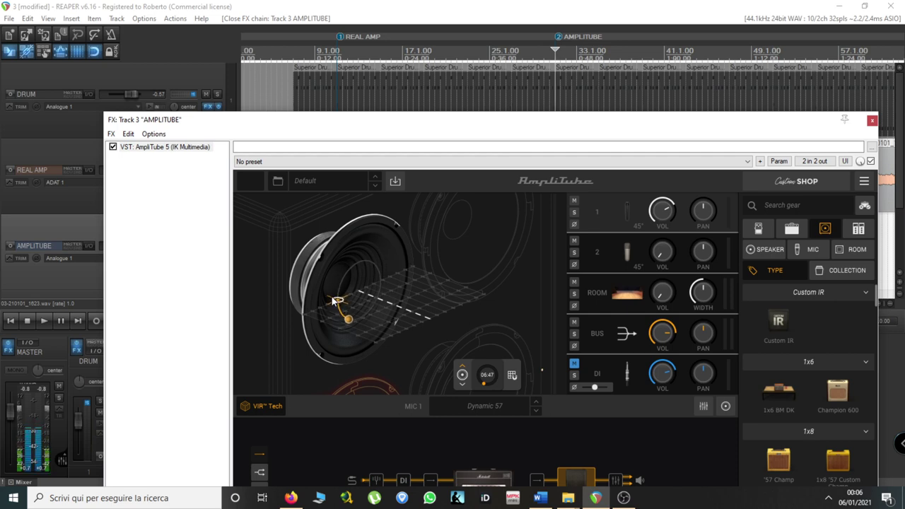
drag(337, 300, 352, 261)
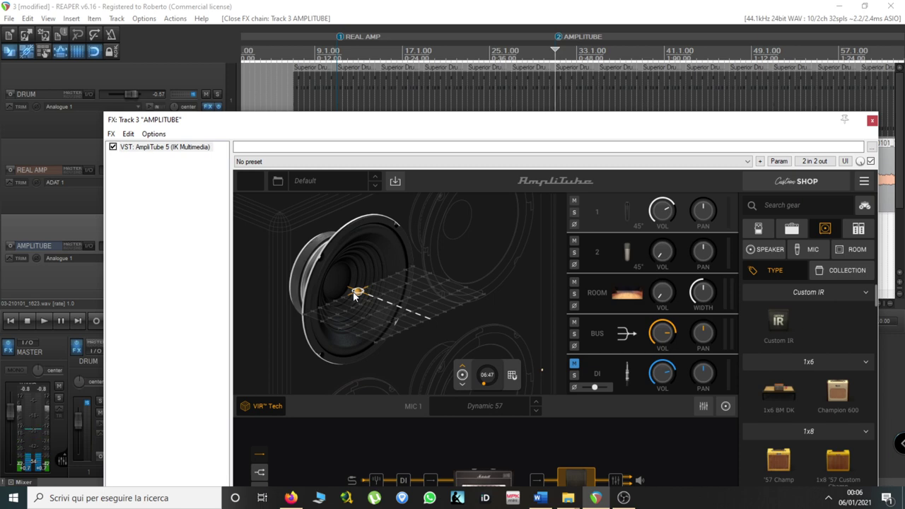
- Move the plugin window clear of the timeline and compare playback from the REAL AMP and AMPLITUBE markers
drag(452, 125, 390, 156)
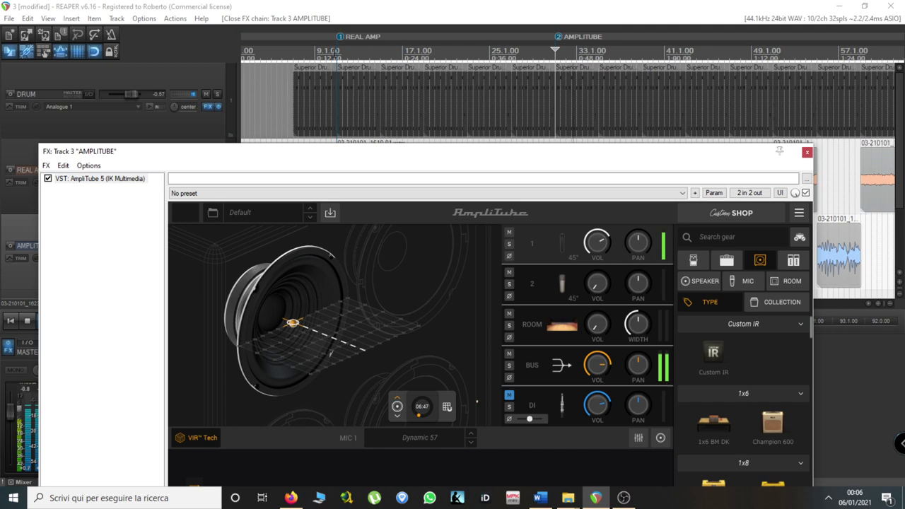
click(332, 50)
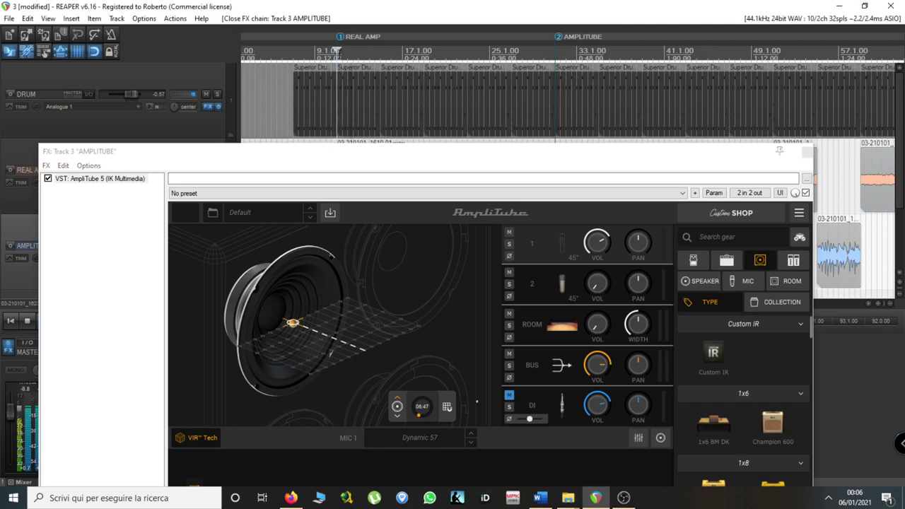
click(556, 51)
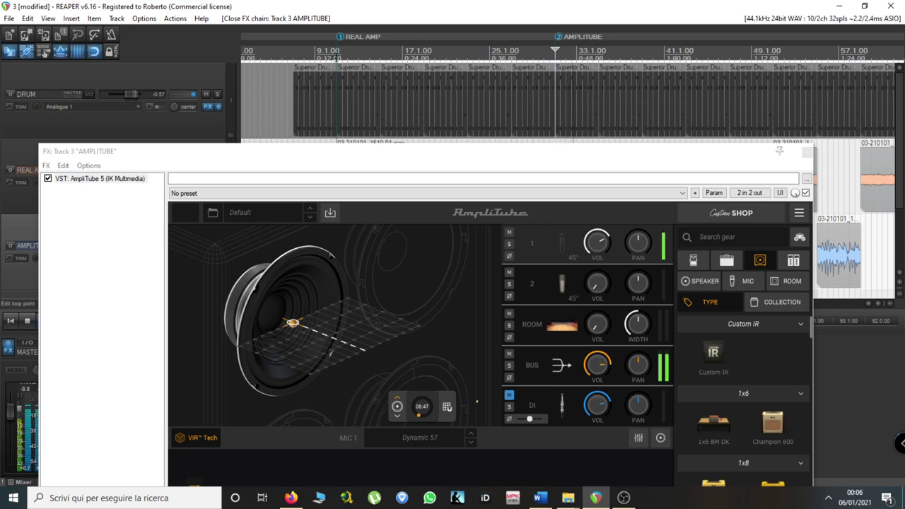
click(337, 57)
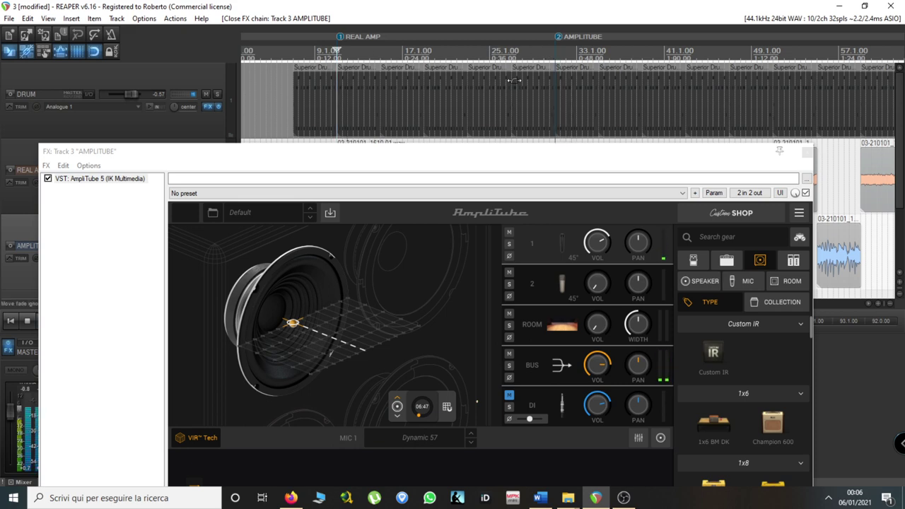
- Close the plugin window and listen briefly to the AMPLITUBE track from its marker
click(806, 152)
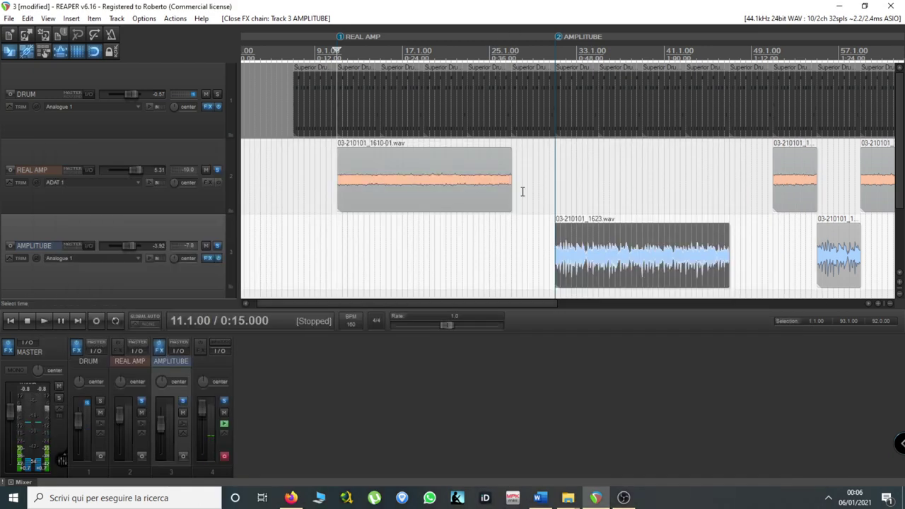
click(557, 47)
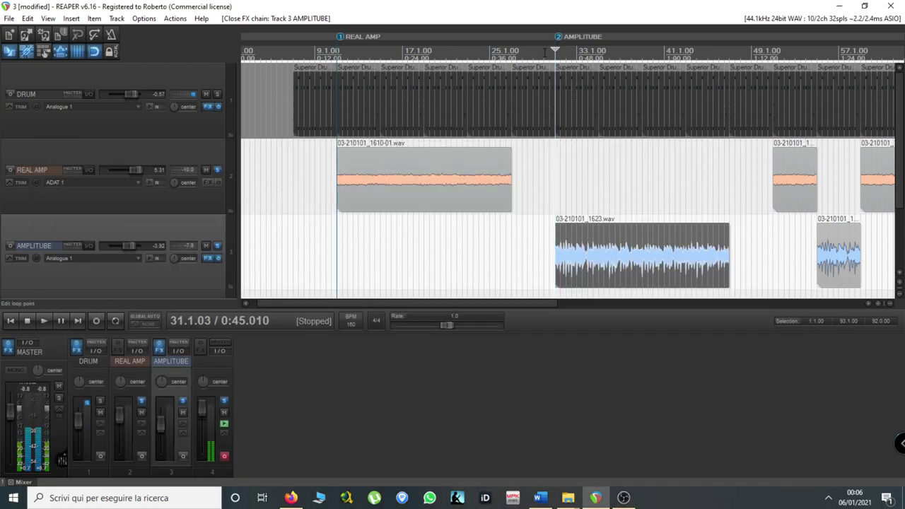
key(space)
key(space)
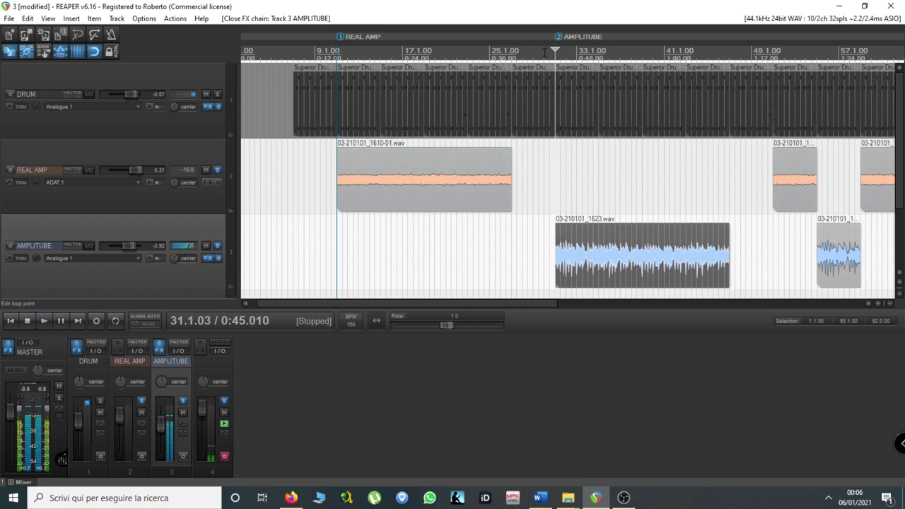
- Reopen the AMPLITUBE plugin, pull mic 1 back from the speaker along its centre axis, and play from the REAL AMP marker
click(209, 258)
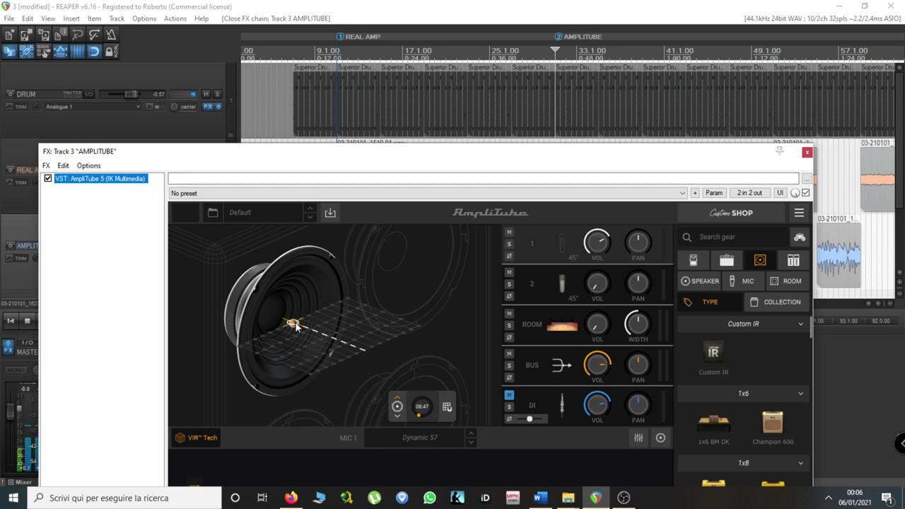
drag(296, 325, 339, 345)
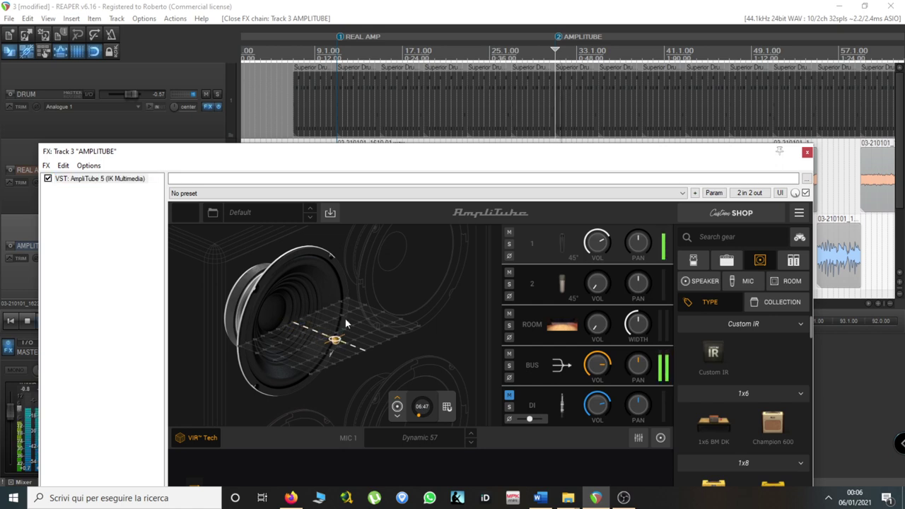
click(337, 51)
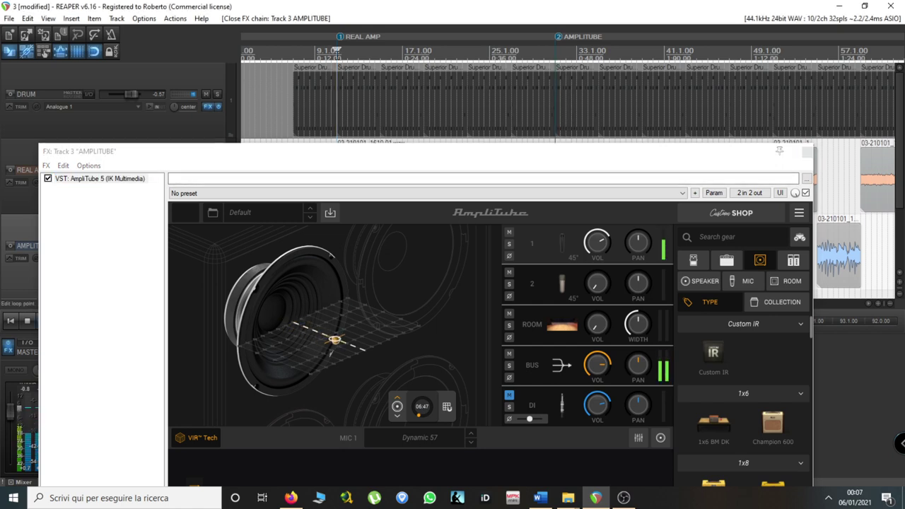
- Return playback to the REAL AMP marker and fine-tune mic 1's distance from the speaker along its centre axis
key(space)
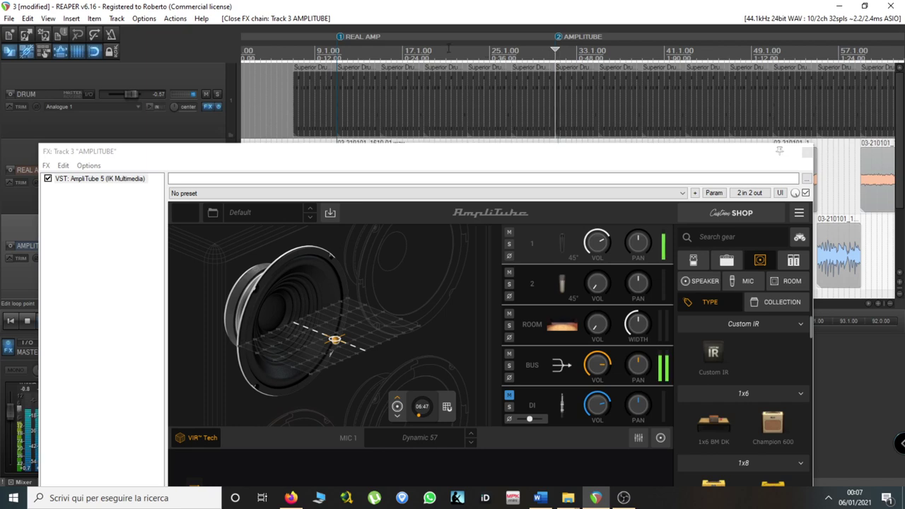
click(338, 51)
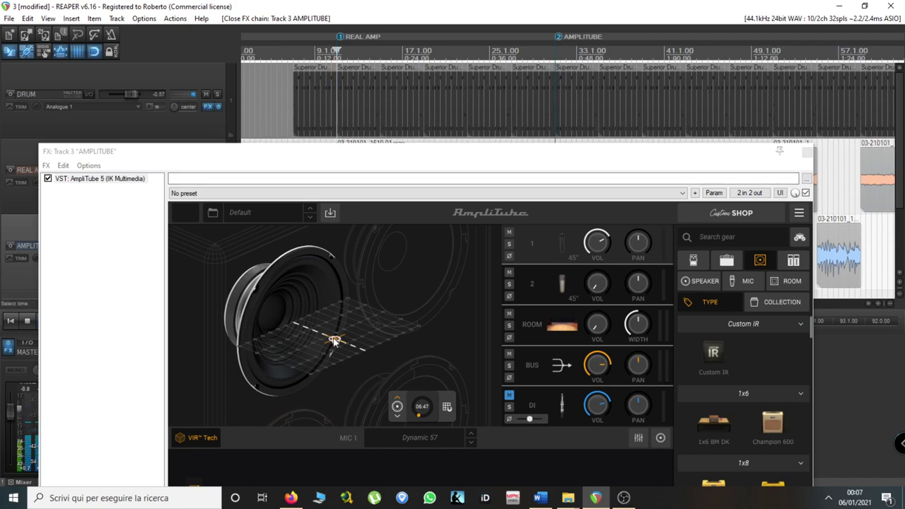
drag(420, 153, 415, 76)
mouse_move(327, 264)
mouse_down()
mouse_move(308, 256)
mouse_move(334, 266)
mouse_up()
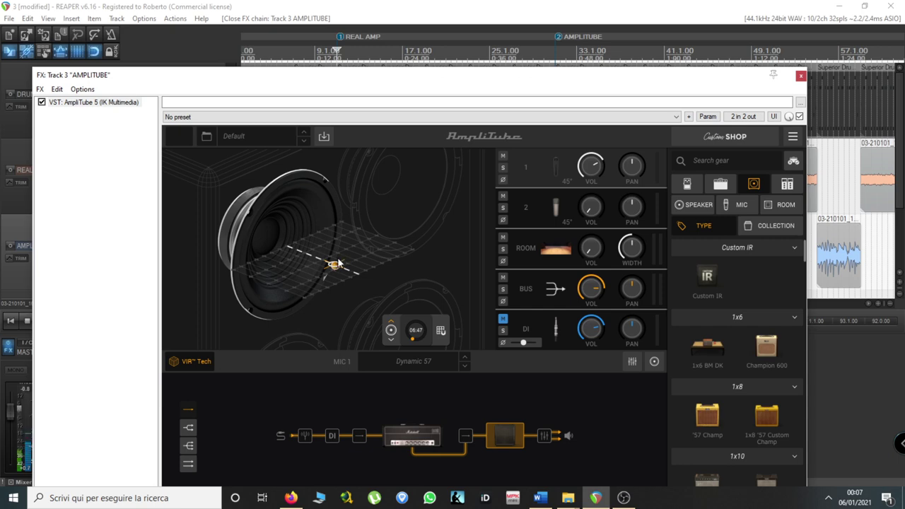
drag(326, 83, 366, 124)
mouse_move(371, 306)
mouse_down()
mouse_move(357, 303)
mouse_move(366, 306)
mouse_up()
- Play briefly from the REAL AMP marker and compare it with playback from the AMPLITUBE marker
click(44, 320)
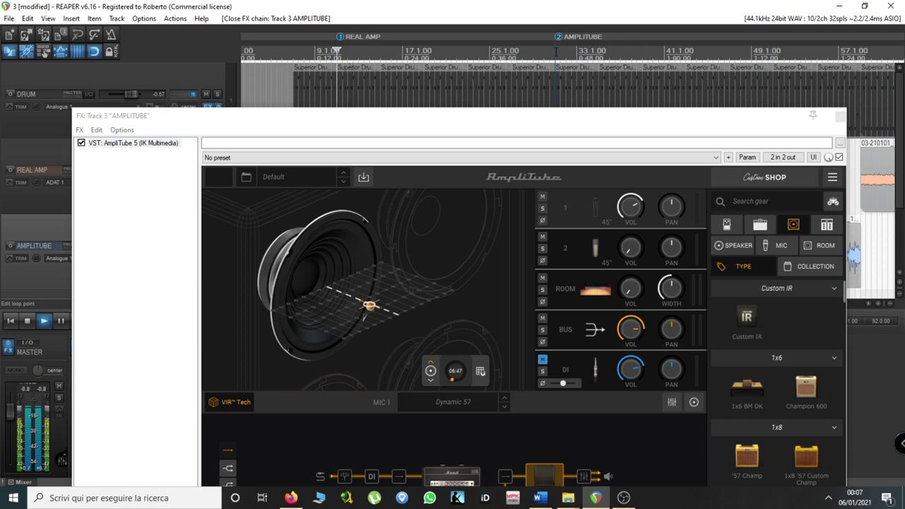
key(space)
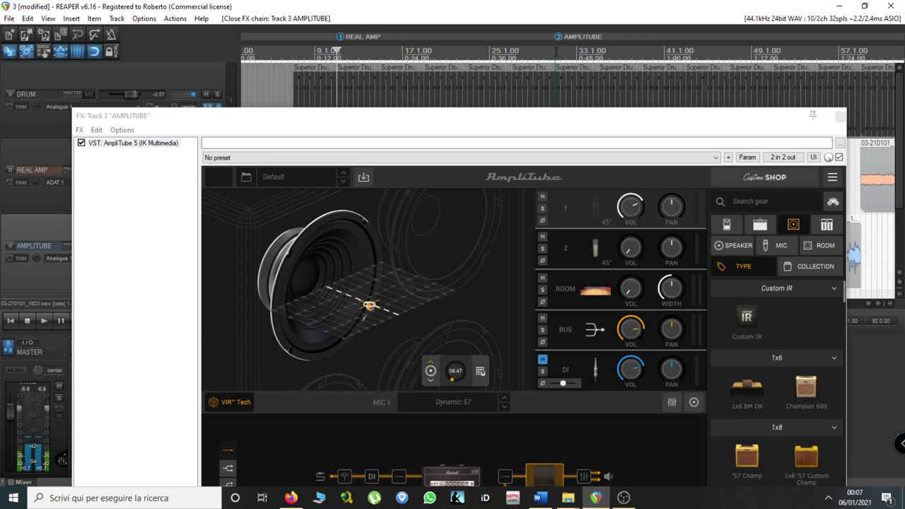
click(556, 51)
key(space)
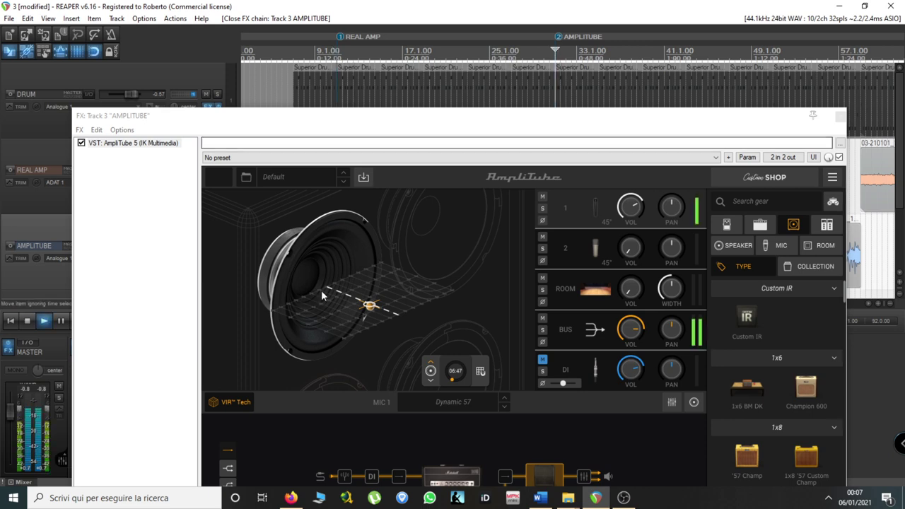
- Move mic 1 closer to the speaker along the centre axis while the AMPLITUBE track plays, and fine-tune its distance
mouse_move(367, 305)
mouse_down()
mouse_move(338, 290)
mouse_move(324, 309)
mouse_move(333, 297)
mouse_move(362, 302)
mouse_move(353, 294)
mouse_up()
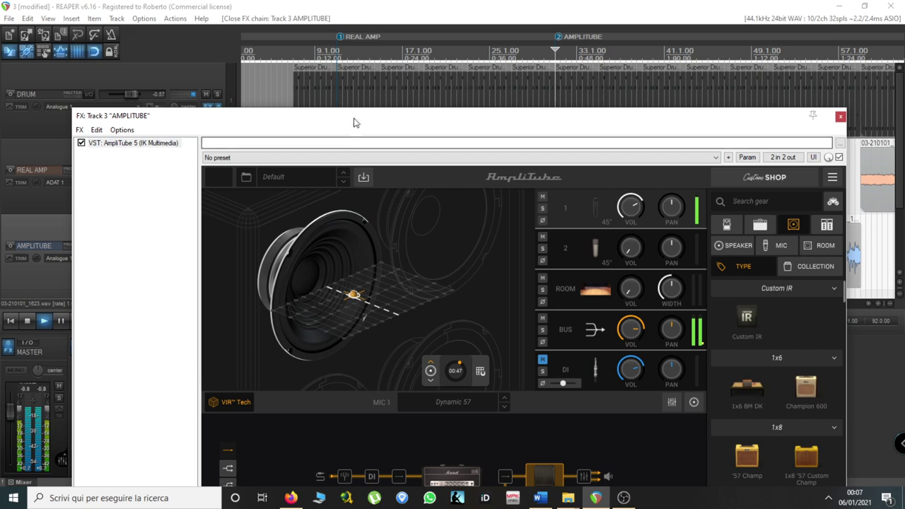
click(347, 103)
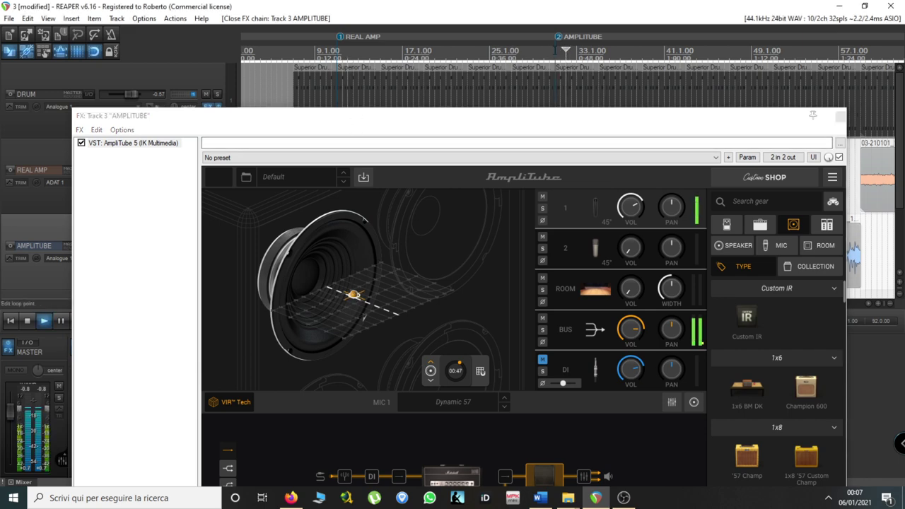
key(space)
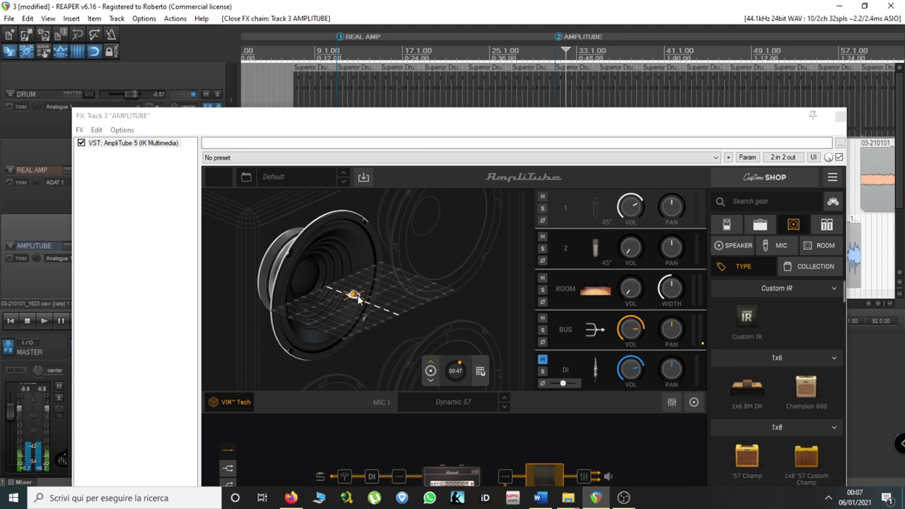
drag(357, 297, 358, 299)
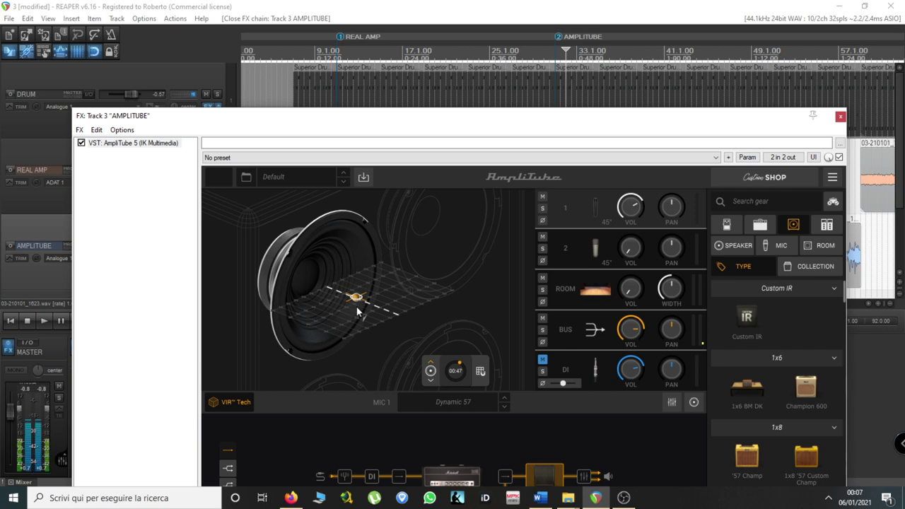
- Try the 4x12 1960AV SL cabinet in the signal chain and nudge mic 1 slightly closer to the speaker
drag(459, 117, 419, 43)
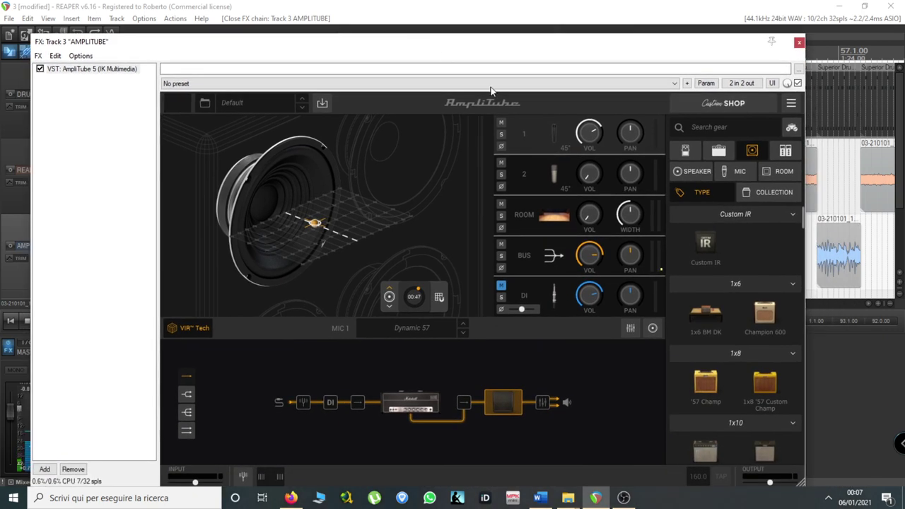
scroll(738, 249, down, 3)
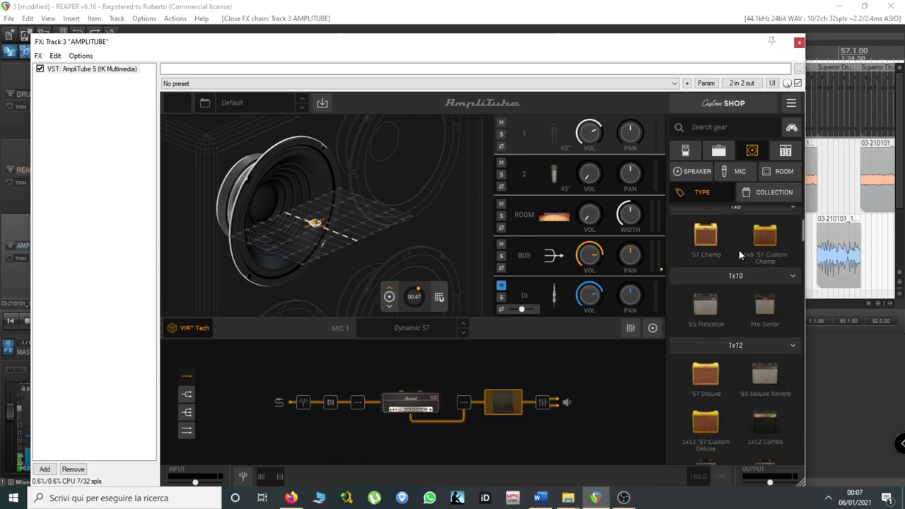
scroll(738, 249, down, 5)
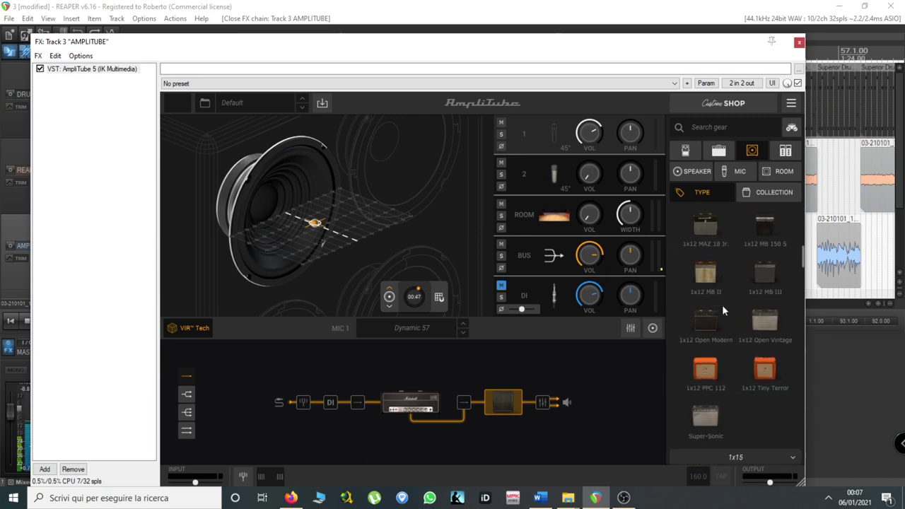
scroll(763, 368, up, 8)
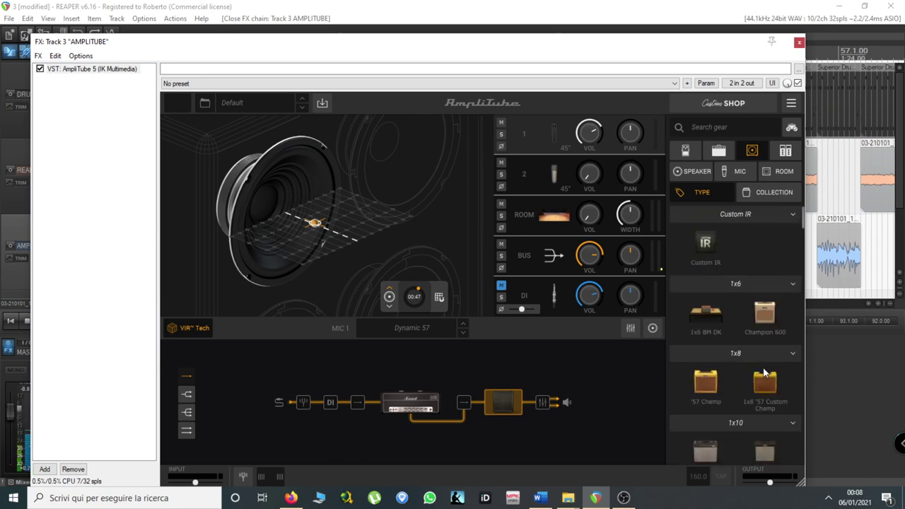
scroll(762, 363, down, 4)
scroll(761, 363, down, 5)
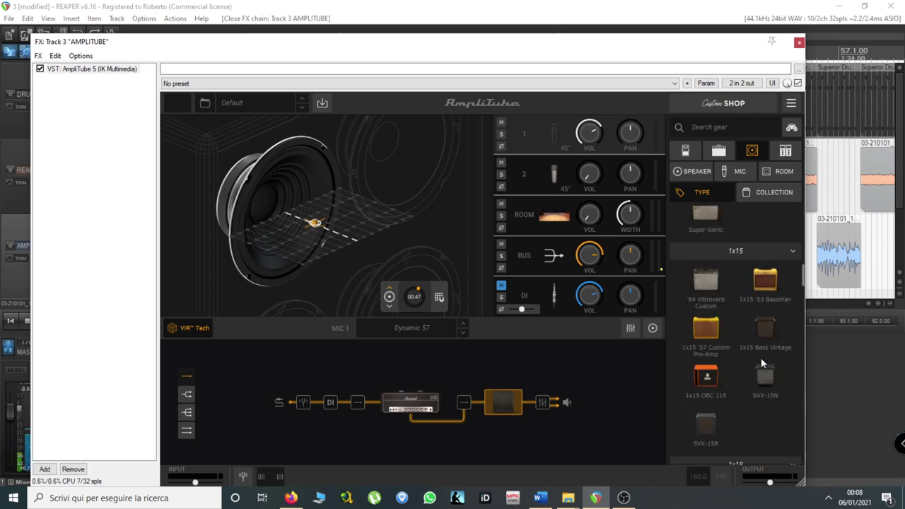
scroll(762, 363, down, 5)
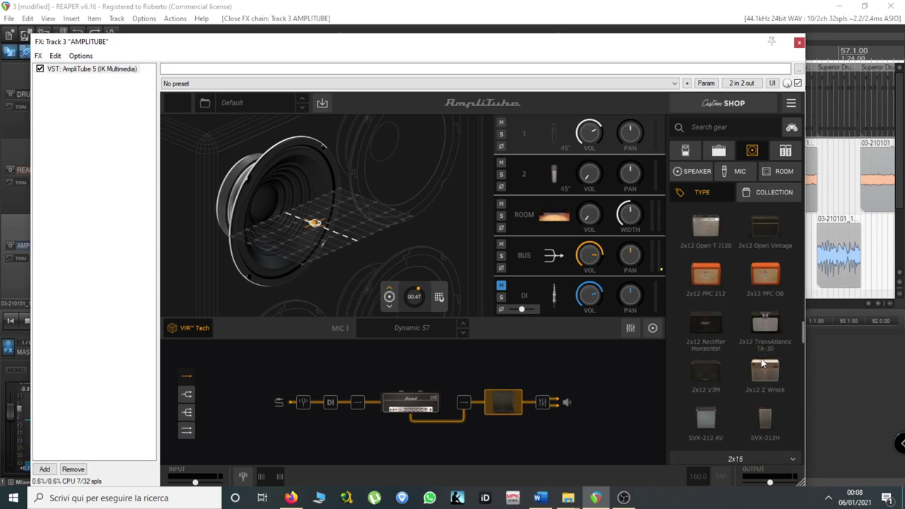
scroll(762, 363, down, 4)
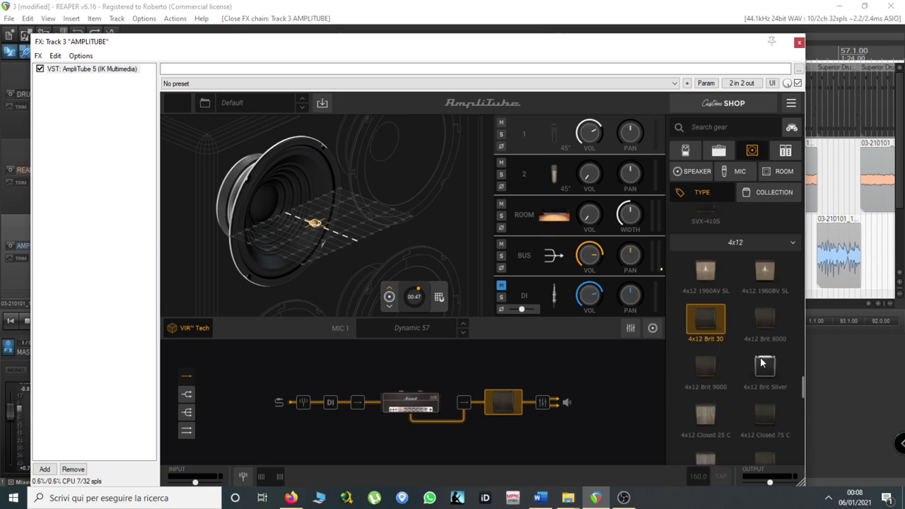
drag(711, 270, 509, 390)
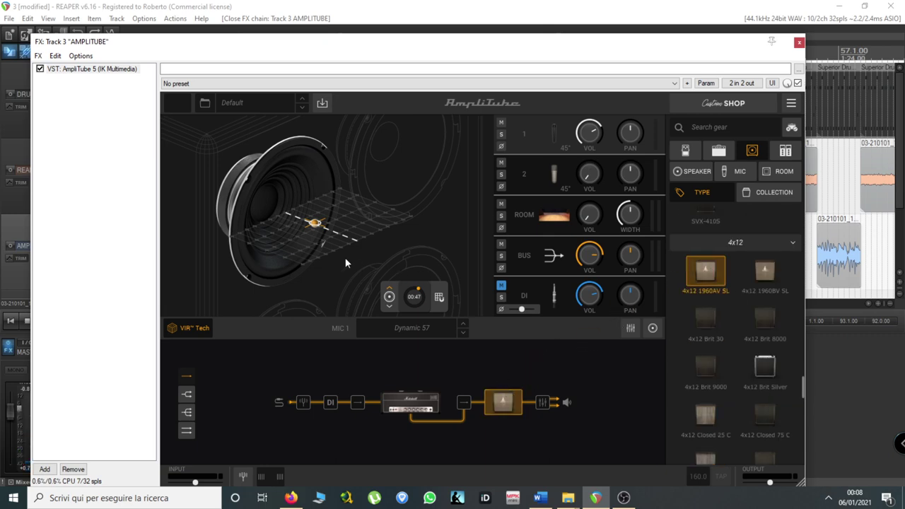
drag(315, 223, 309, 225)
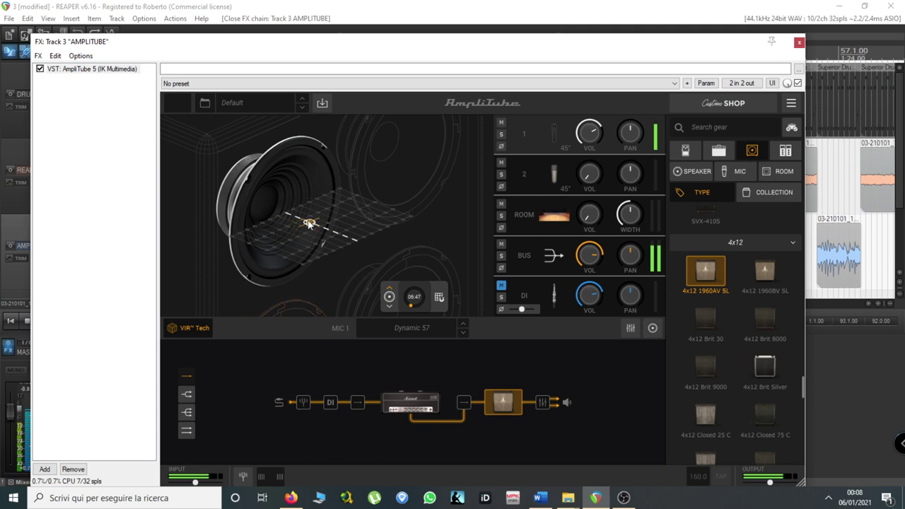
- Move the plugin window clear of the tracks and compare playback of the REAL AMP and AMPLITUBE recordings
drag(372, 43, 364, 254)
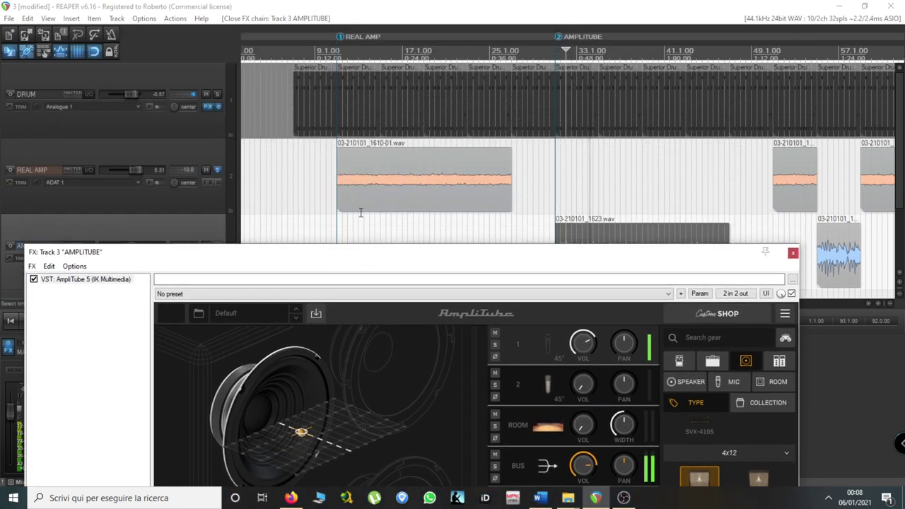
click(340, 166)
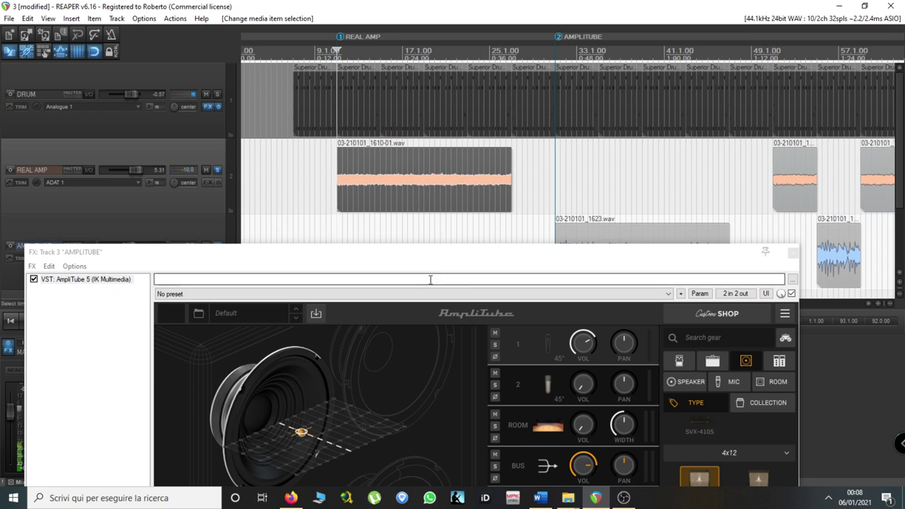
click(452, 256)
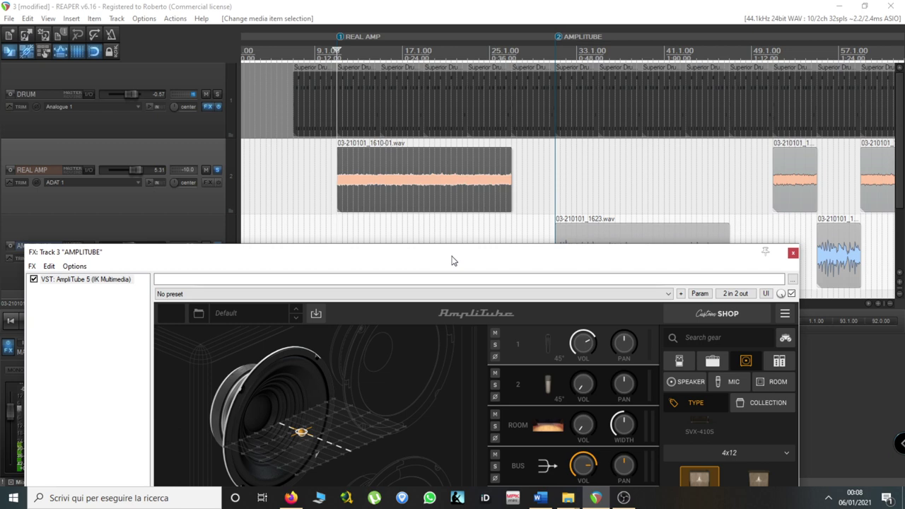
drag(453, 260, 506, 272)
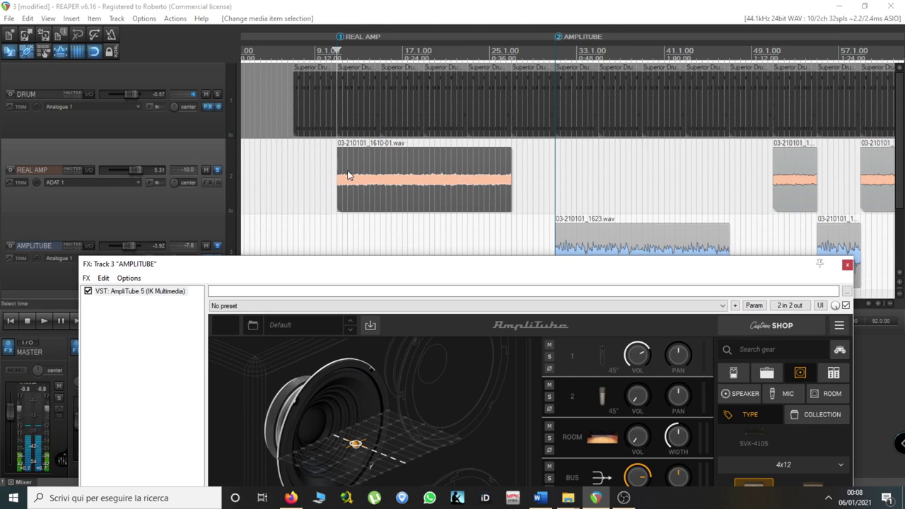
drag(485, 264, 522, 252)
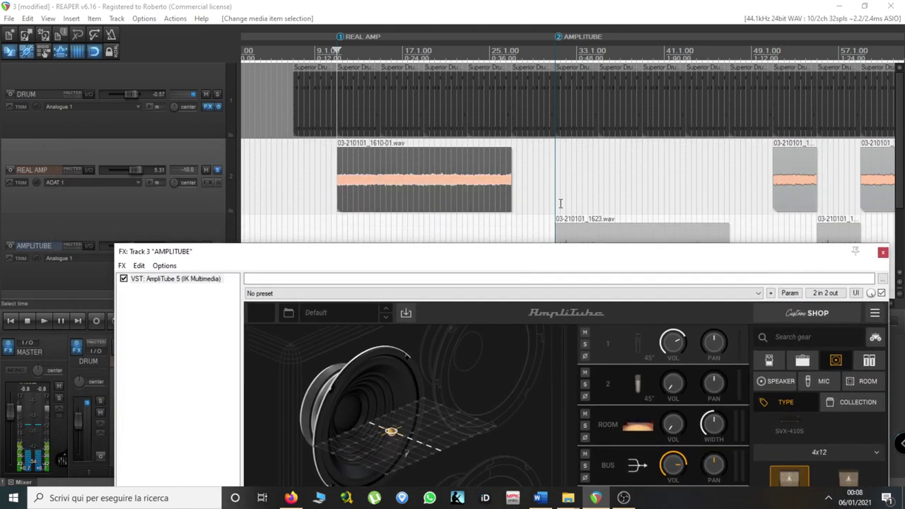
click(555, 233)
key(space)
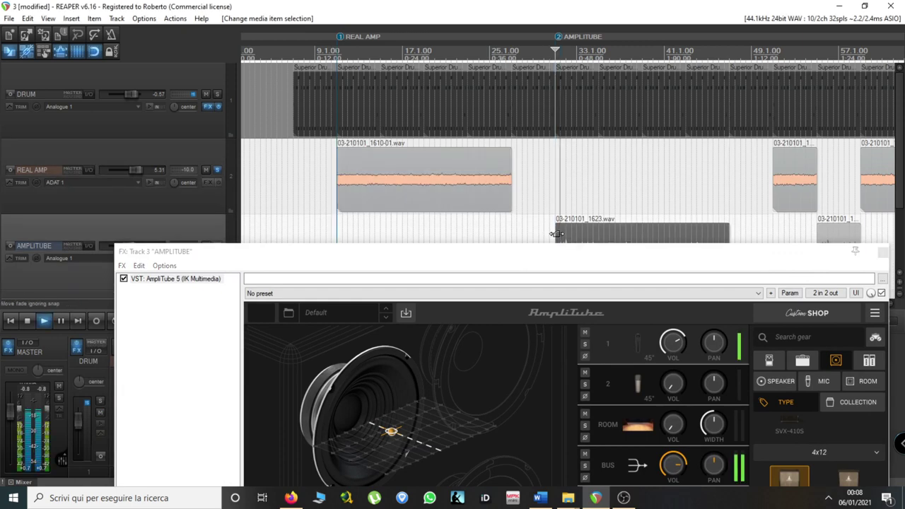
click(388, 183)
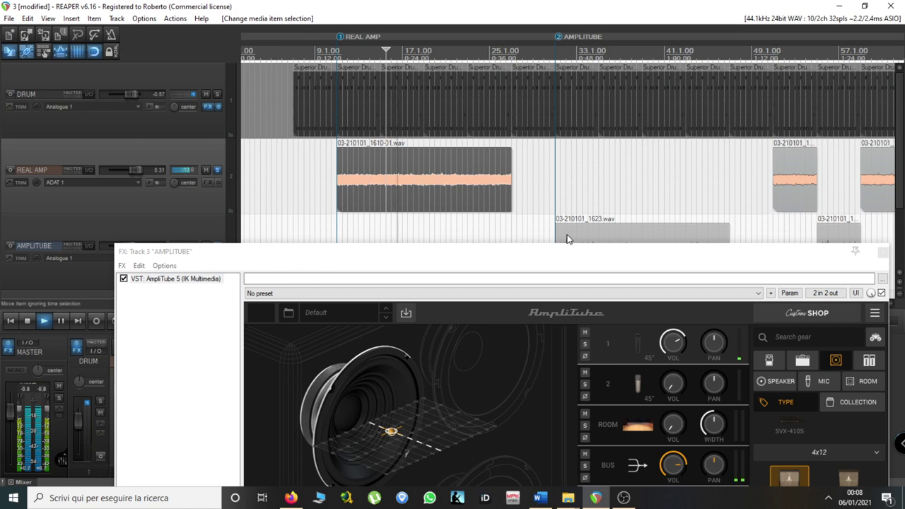
click(566, 238)
- Set the AMPLITUBE track volume to -3.53 dB and compare it again with the REAL AMP recording
drag(186, 257, 134, 249)
click(396, 171)
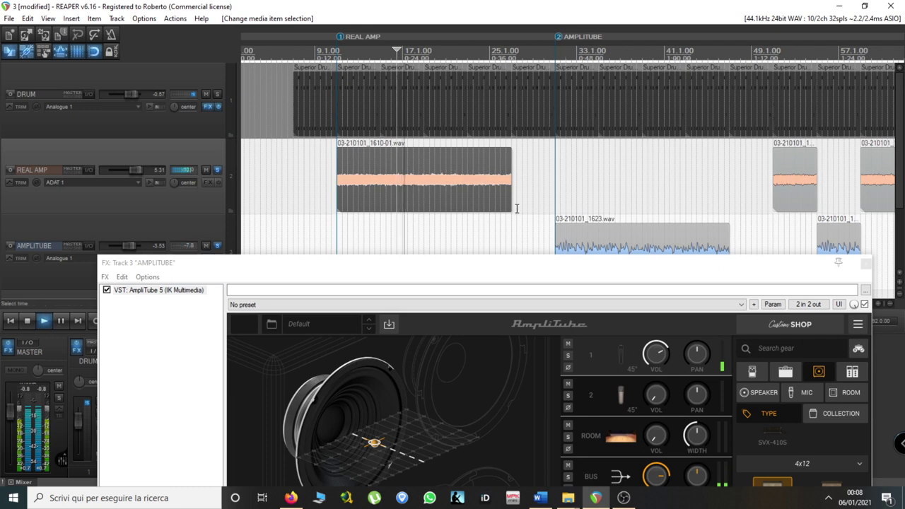
click(568, 227)
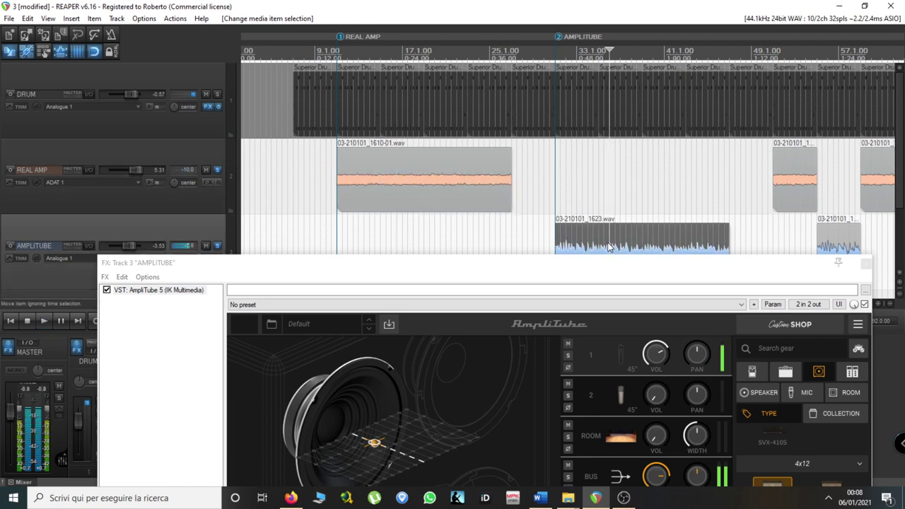
- Try the 4x12 Brit 8000 cabinet in the signal chain and nudge mic 1 in front of the speaker
drag(532, 274, 454, 146)
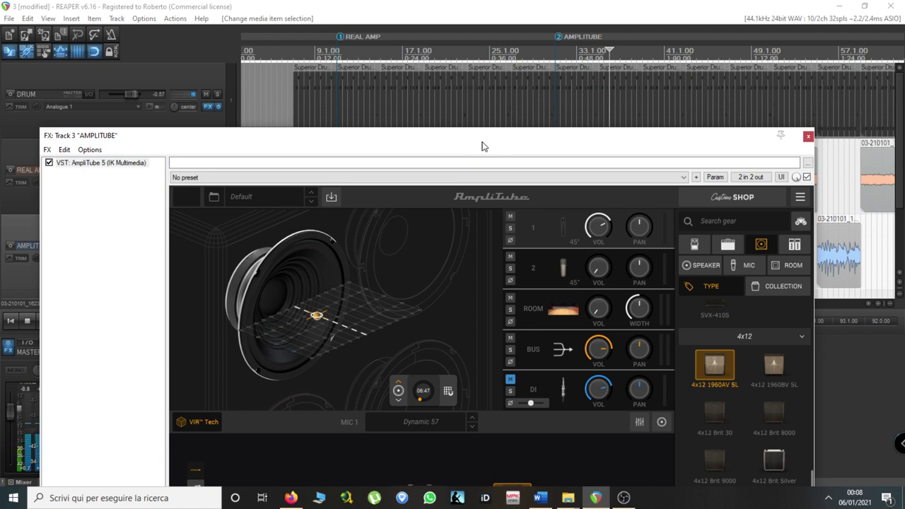
drag(542, 138, 515, 99)
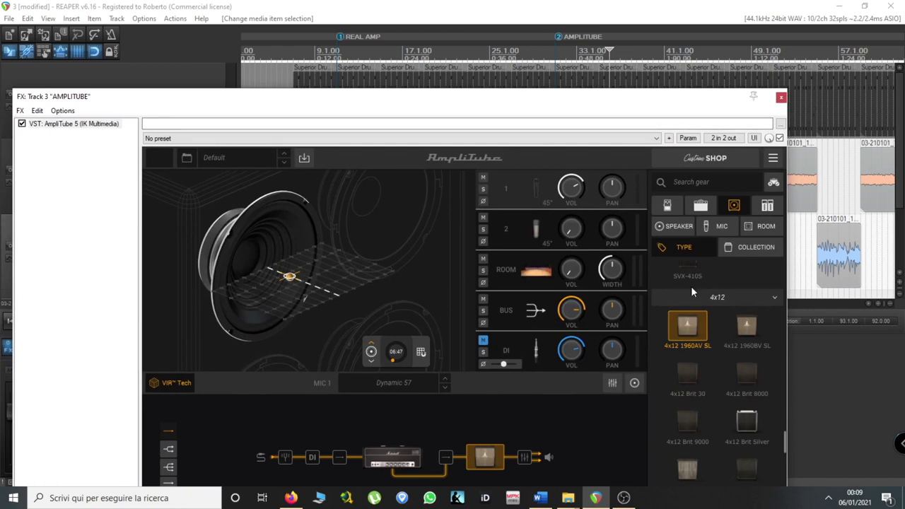
drag(744, 385, 666, 383)
mouse_move(283, 280)
mouse_down()
mouse_move(275, 283)
mouse_move(280, 273)
mouse_move(287, 281)
mouse_up()
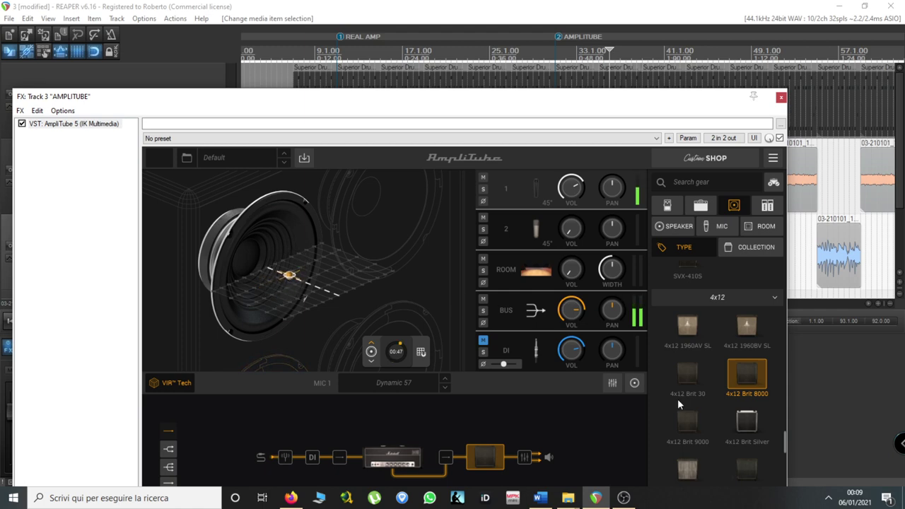
- Replace the cabinet in the signal chain with the 4x12 Brit Silver and pull mic 1 back slightly from the speaker
scroll(686, 401, down, 1)
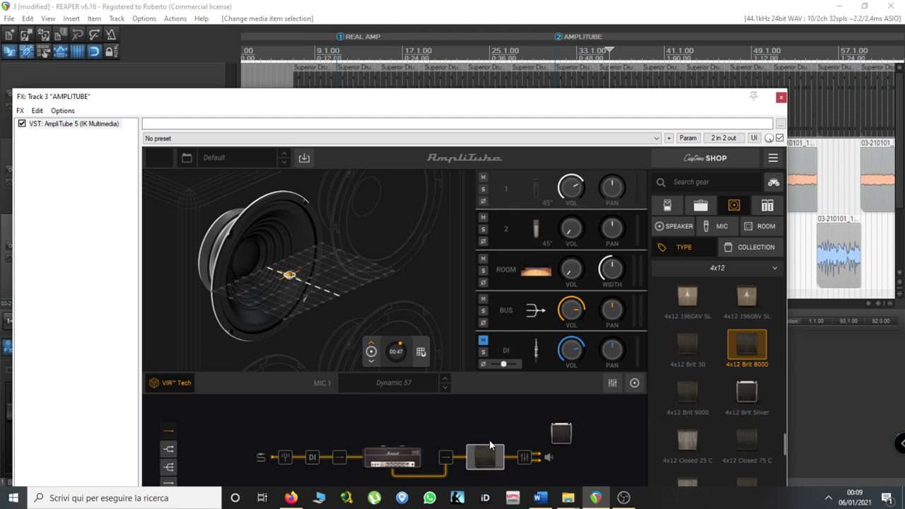
click(484, 459)
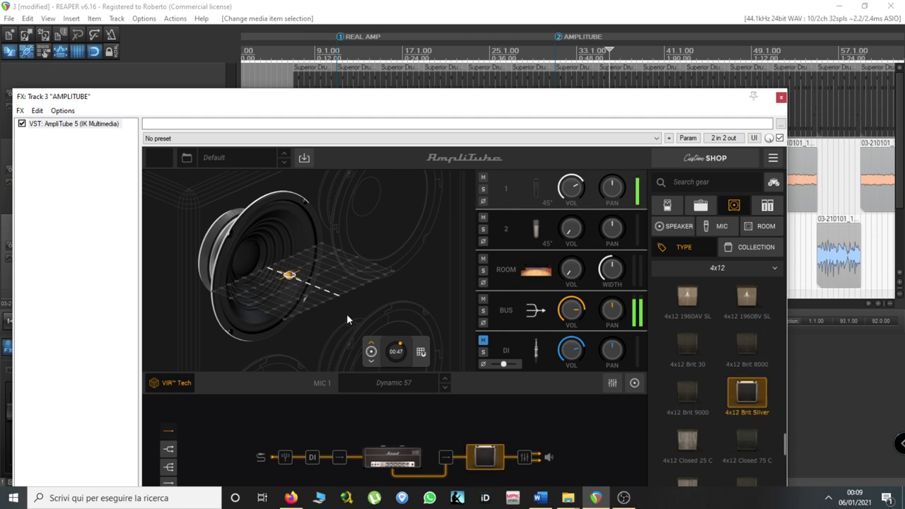
drag(295, 280, 297, 280)
scroll(712, 384, down, 2)
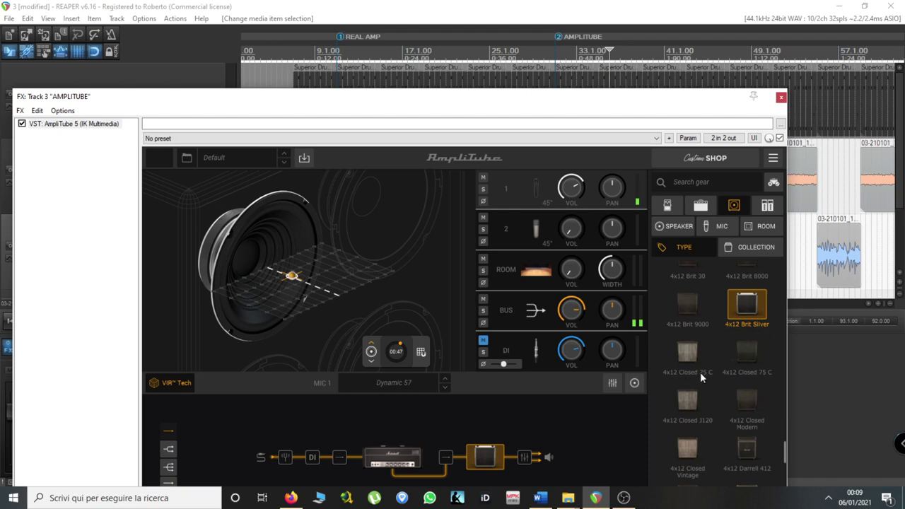
drag(514, 104, 524, 289)
drag(386, 290, 371, 76)
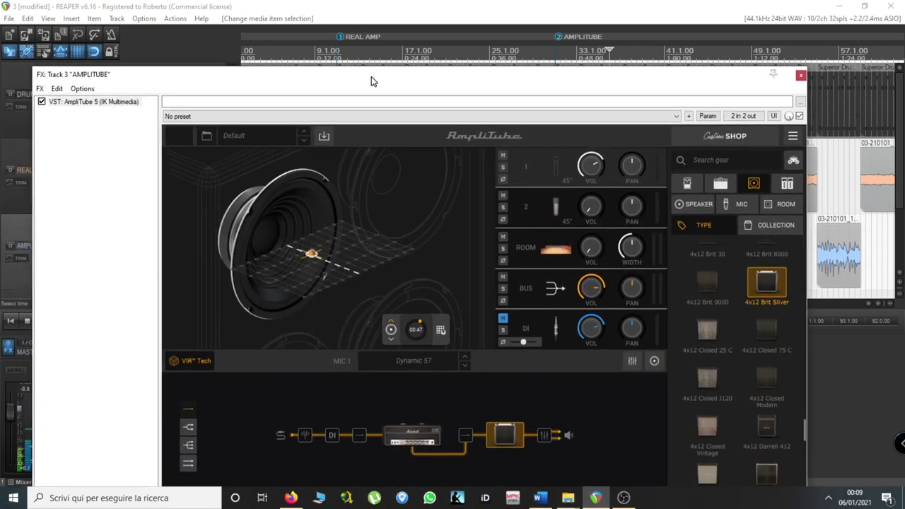
- Try the 4x12 Closed 25 C cabinet in the signal chain and nudge mic 1 to the 06:47 position on the speaker
click(768, 334)
click(715, 334)
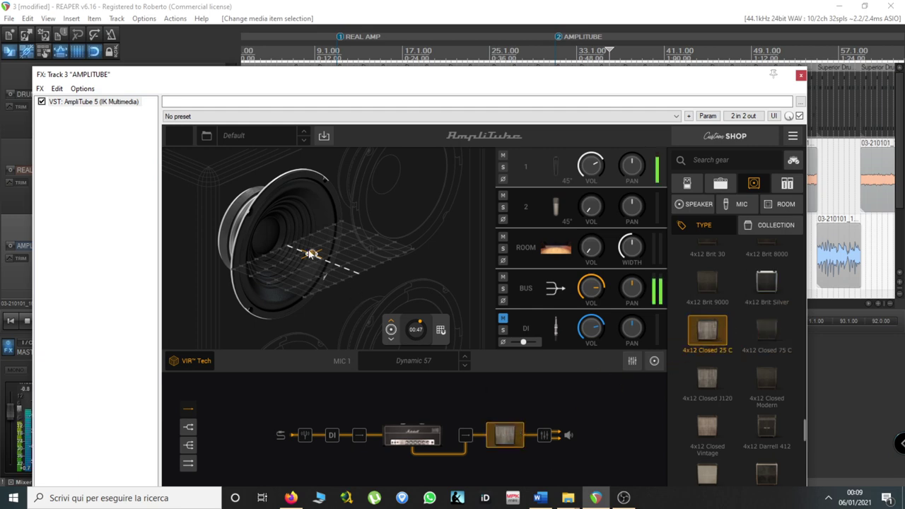
mouse_move(310, 253)
mouse_down()
mouse_move(299, 263)
mouse_move(310, 255)
mouse_up()
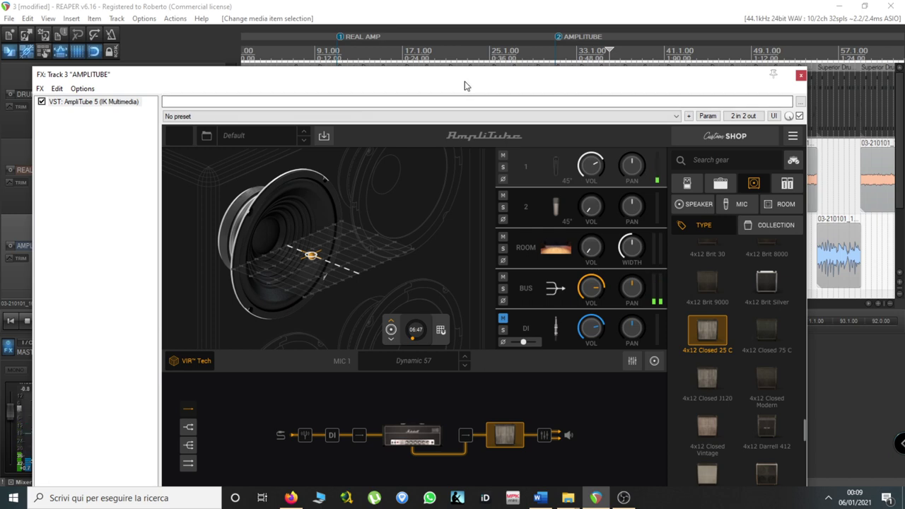
- Move the plugin window clear of the timeline and compare playback of the REAL AMP and AMPLITUBE recordings
mouse_move(467, 75)
mouse_down()
mouse_move(477, 297)
mouse_move(493, 232)
mouse_move(488, 131)
mouse_up()
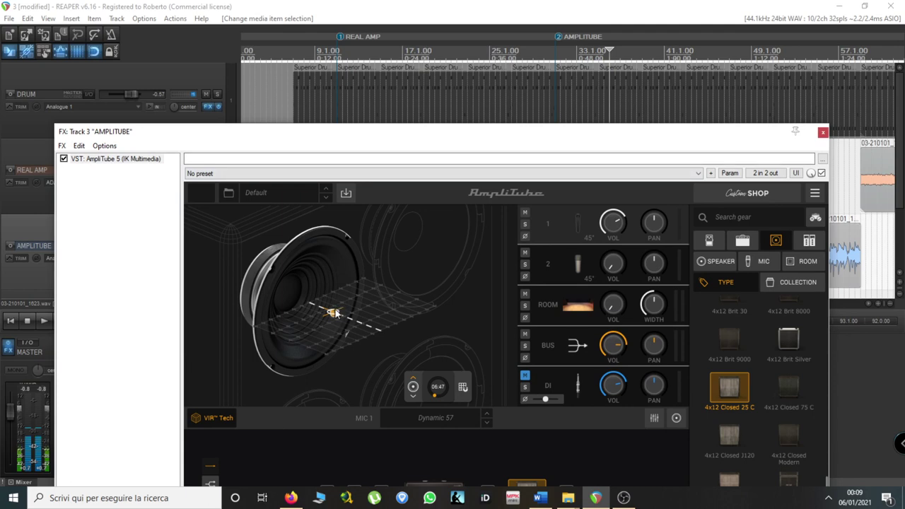
click(367, 48)
key(space)
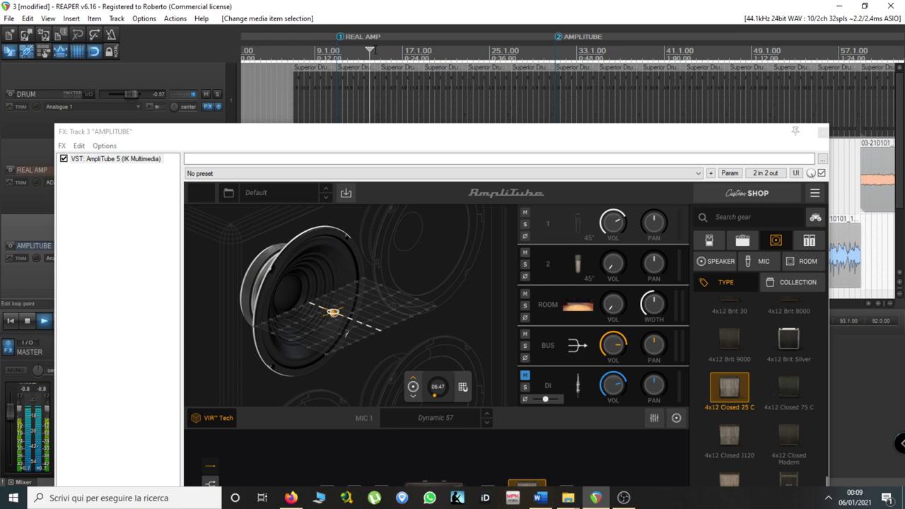
key(space)
click(567, 51)
key(space)
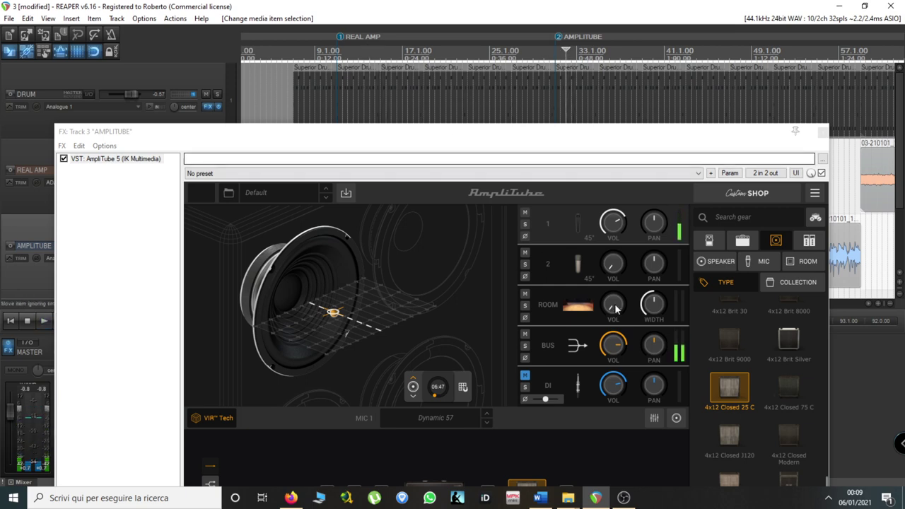
- Try the 4x12 Closed J120 cabinet in the signal chain and pull mic 1 slightly back from the speaker during playback
click(728, 435)
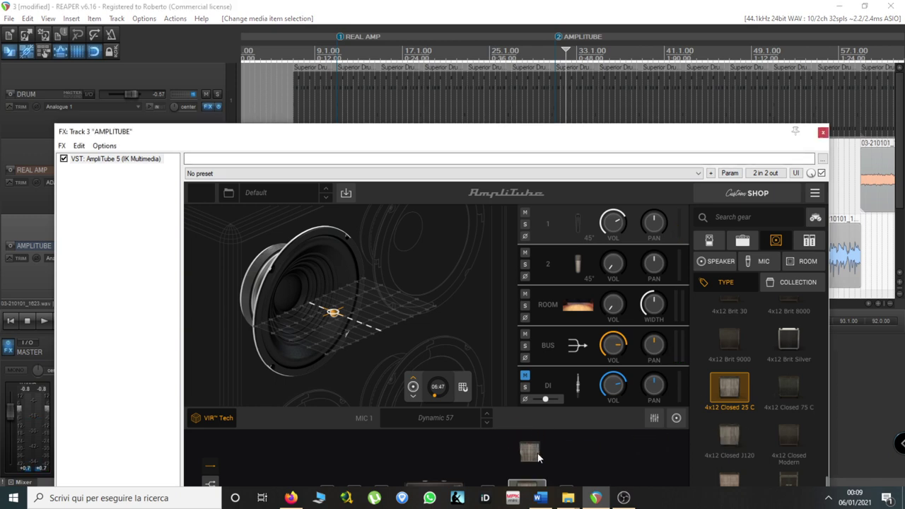
key(space)
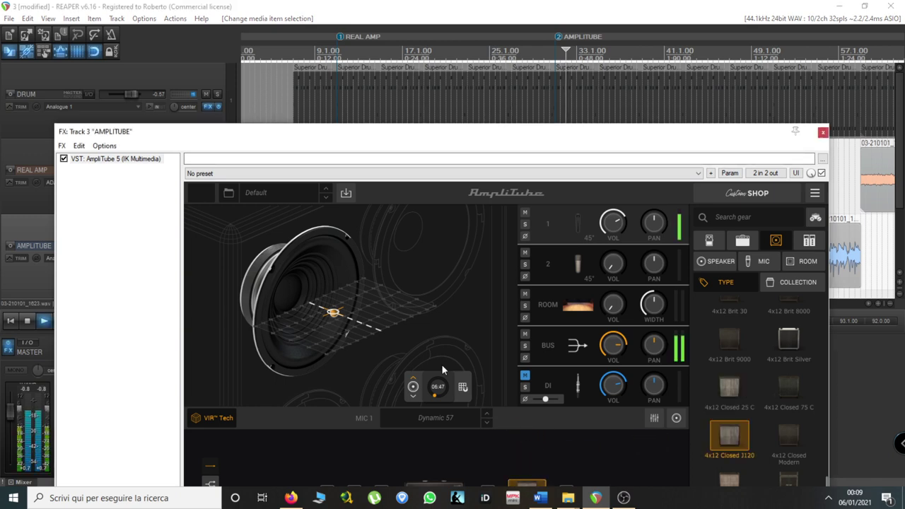
mouse_move(333, 312)
mouse_down()
mouse_move(313, 301)
mouse_move(301, 315)
mouse_move(348, 299)
mouse_move(338, 318)
mouse_up()
- Replace the cabinet with the 4x12 Closed Vintage, move mic 1 closer to the speaker cone, and close the plugin window
scroll(775, 441, down, 1)
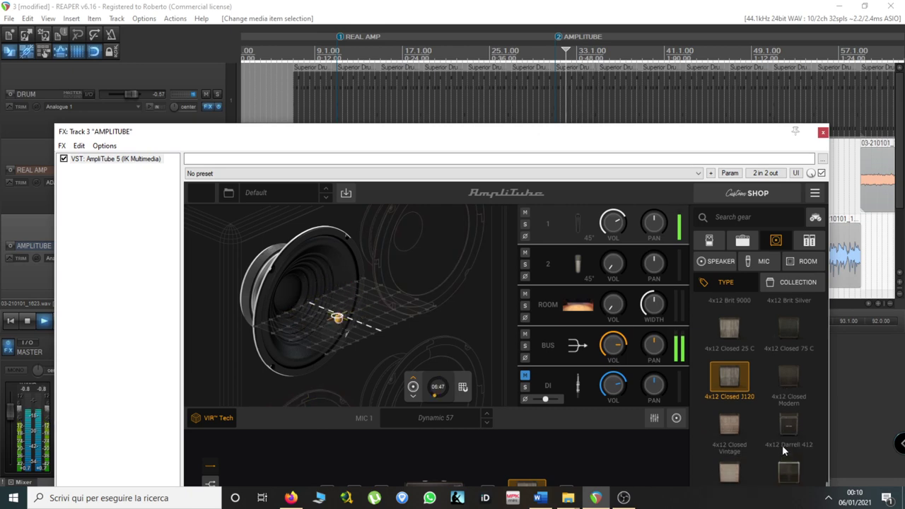
click(729, 430)
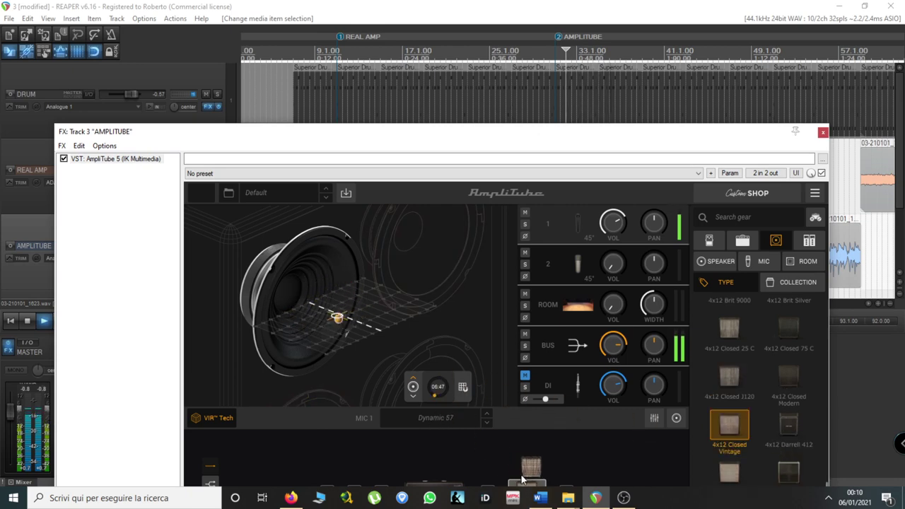
mouse_move(335, 319)
mouse_down()
mouse_move(311, 331)
mouse_move(349, 310)
mouse_move(309, 308)
mouse_up()
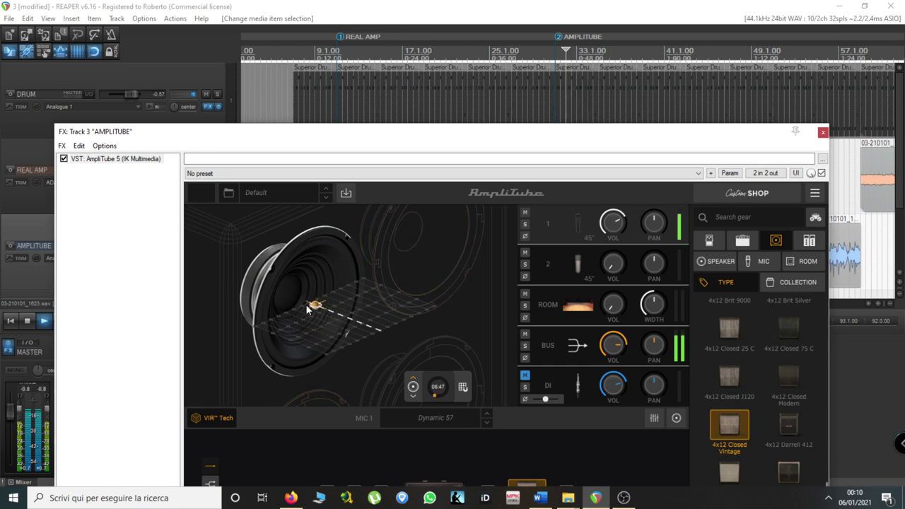
click(823, 132)
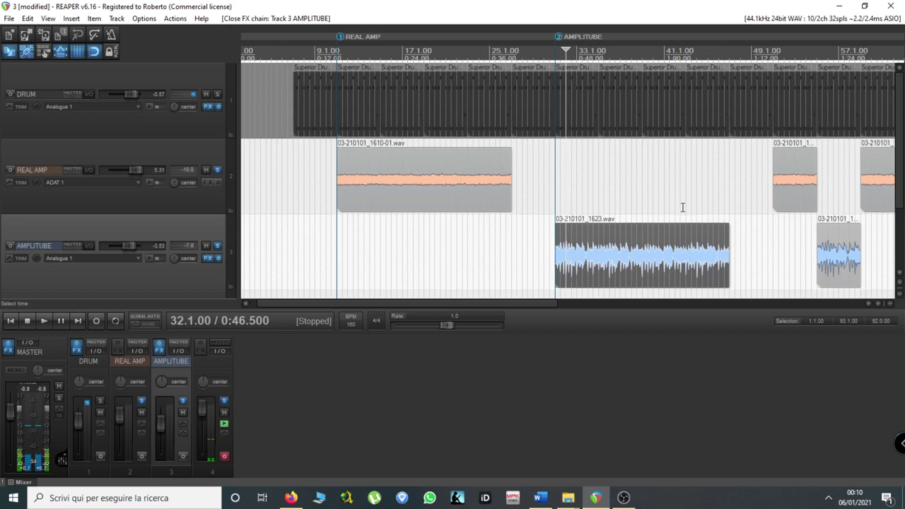
- Compare the REAL AMP and AMPLITUBE recordings again from their section starts
click(335, 178)
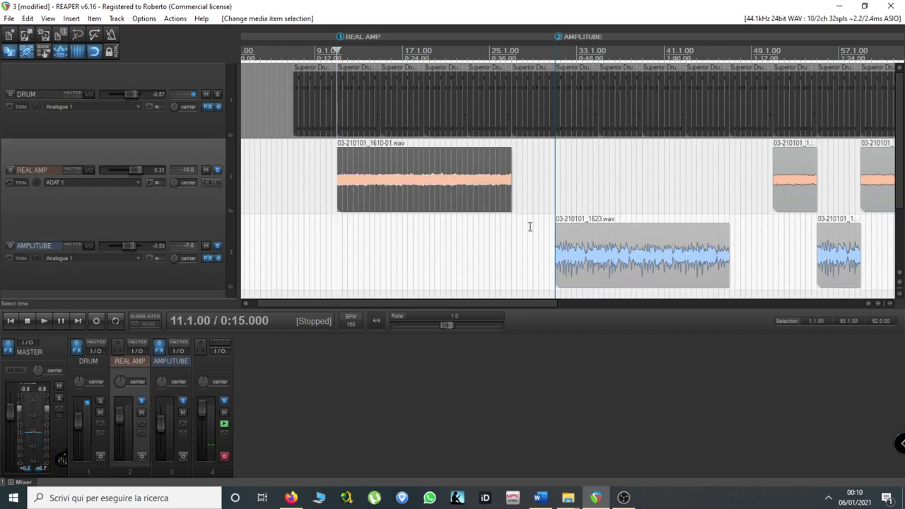
click(554, 251)
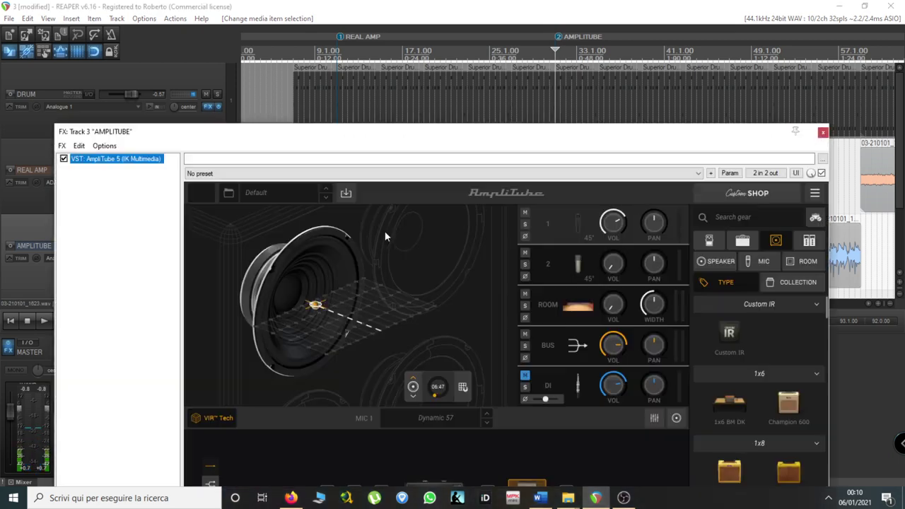
click(824, 133)
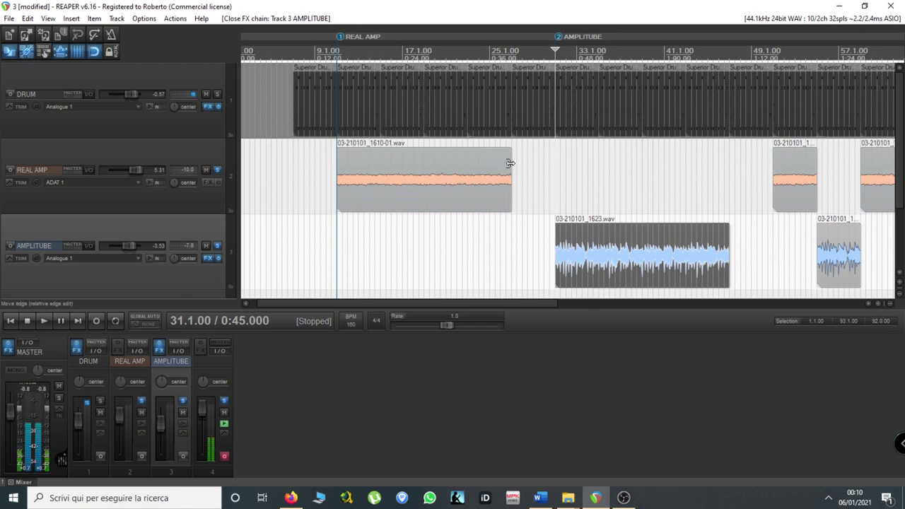
drag(396, 58, 402, 58)
key(2)
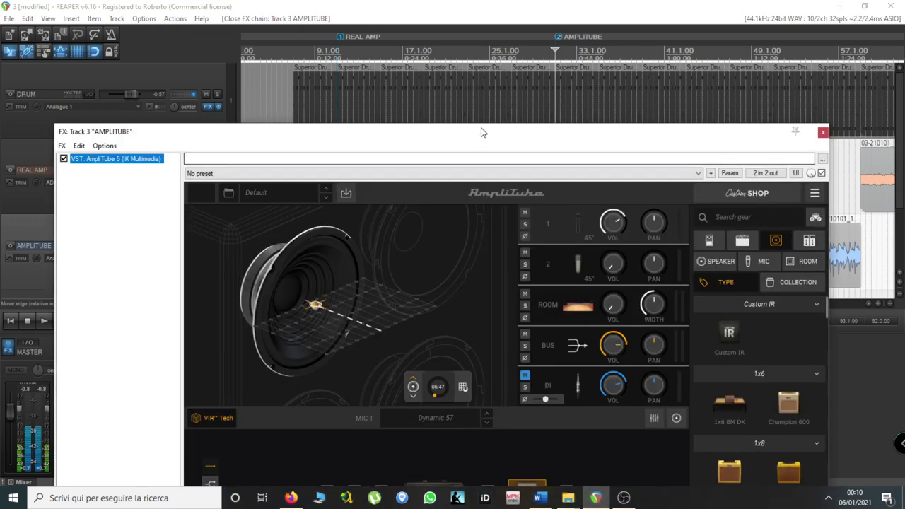
- Reposition the plugin window to show the full signal chain and place mic 1 off-centre toward the lower part of the speaker cone
drag(480, 133, 450, 22)
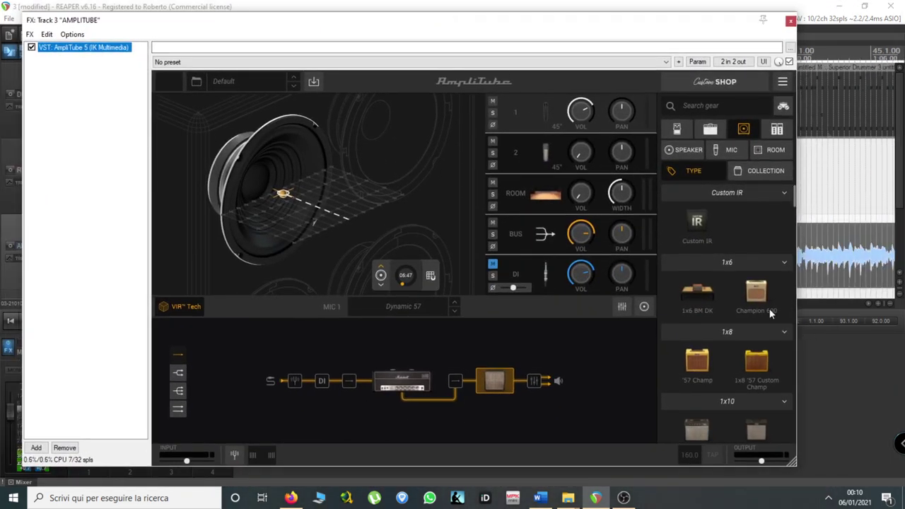
scroll(770, 309, down, 5)
scroll(769, 308, up, 5)
click(791, 21)
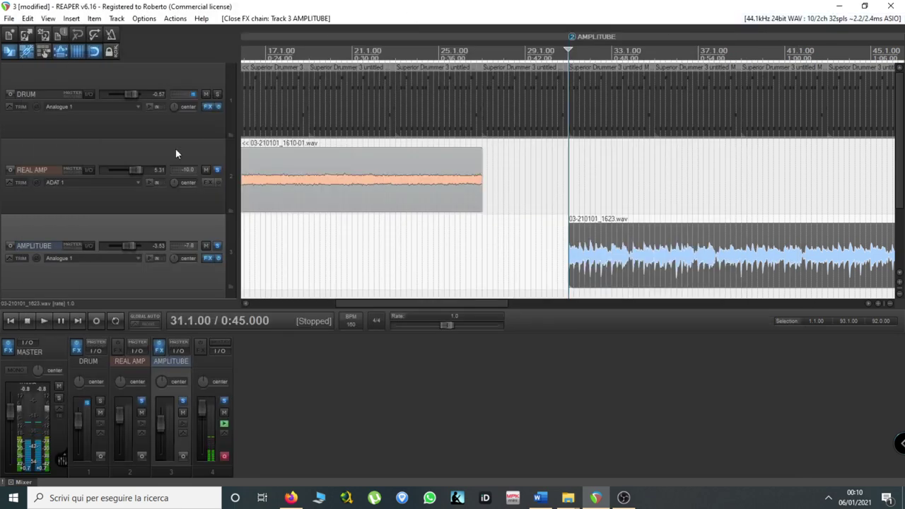
scroll(307, 141, down, 4)
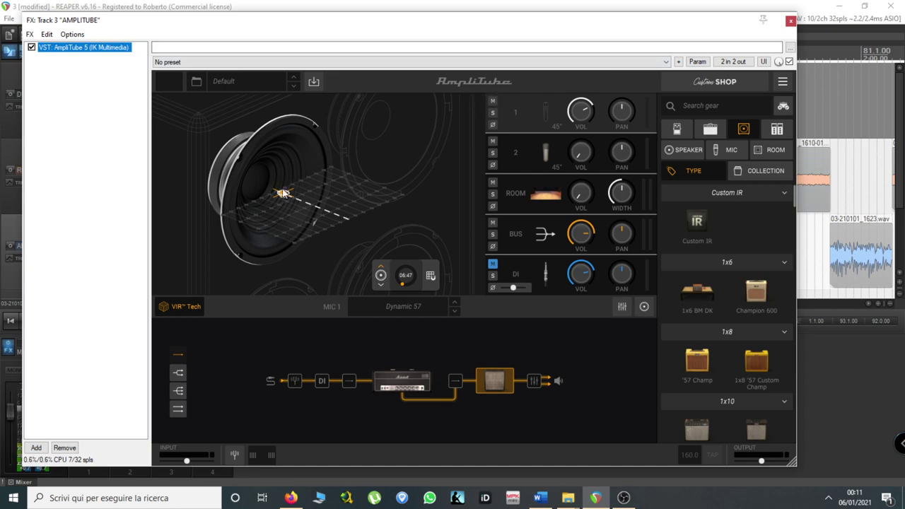
mouse_move(283, 195)
mouse_down()
mouse_move(258, 181)
mouse_move(271, 207)
mouse_move(295, 223)
mouse_move(258, 203)
mouse_up()
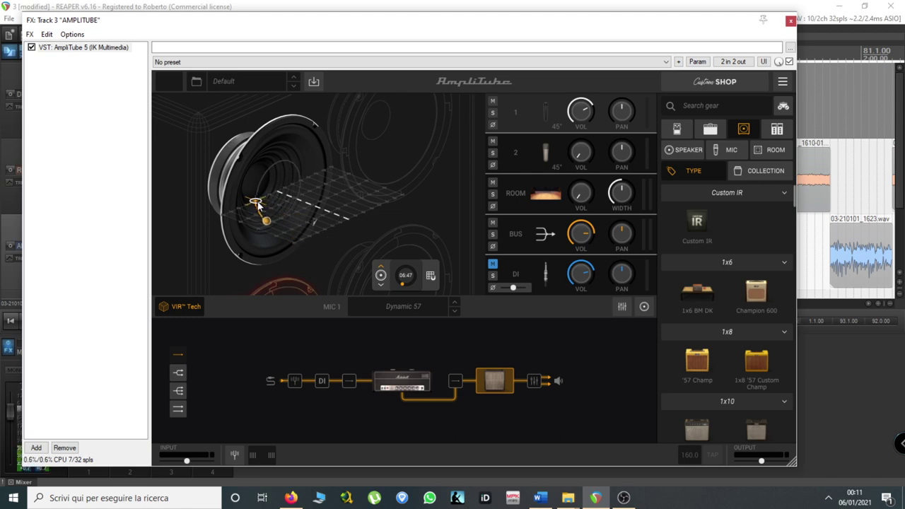
click(790, 21)
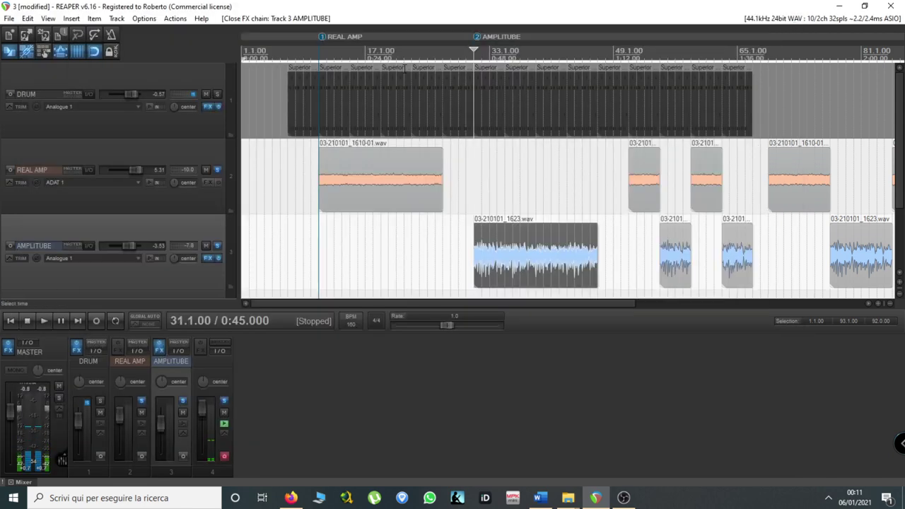
- Compare the REAL AMP recording with the AMPLITUBE recording and review the mic placement in the AMPLITUBE track's plugin
click(325, 51)
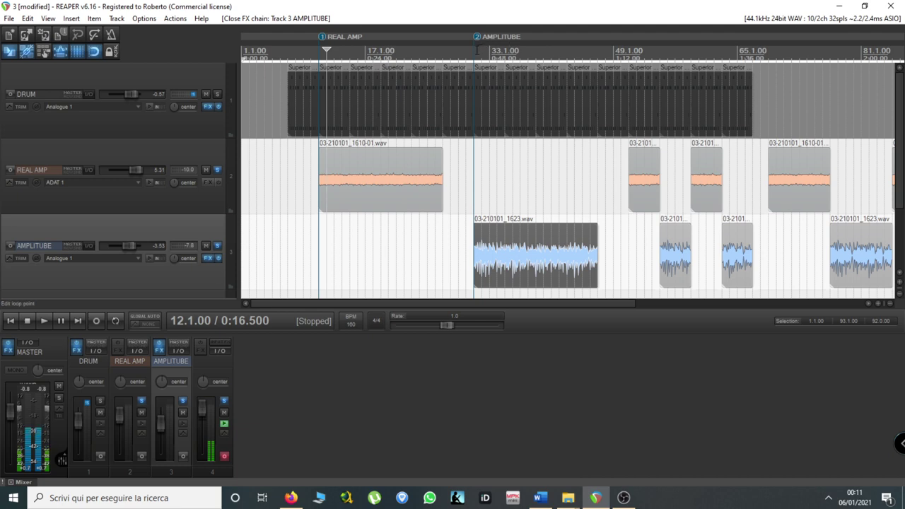
key(2)
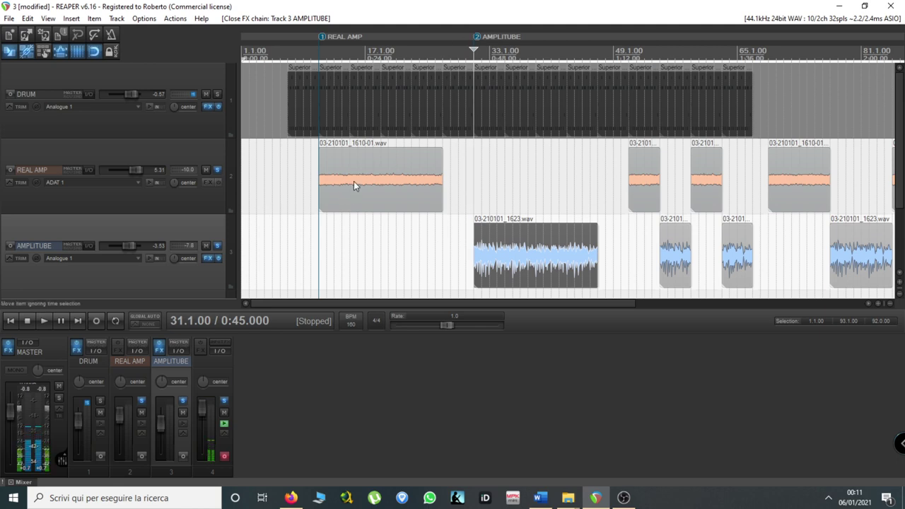
click(208, 258)
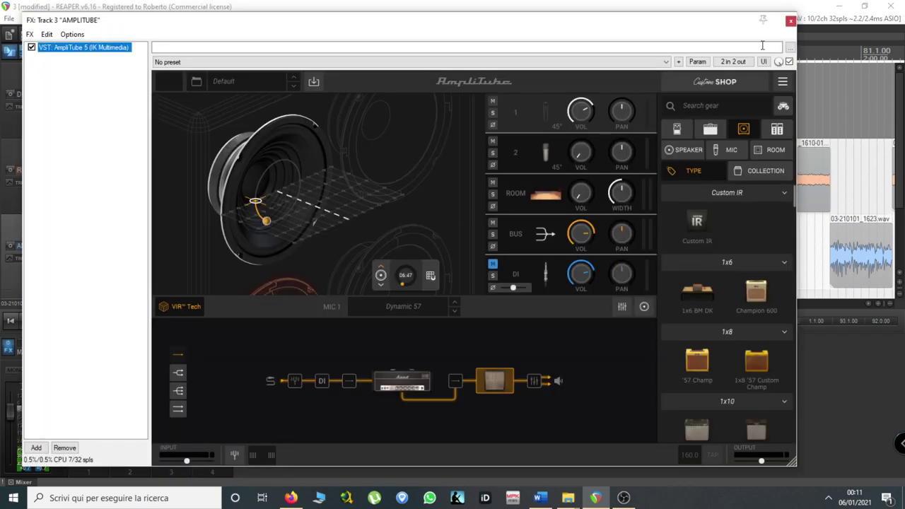
click(790, 20)
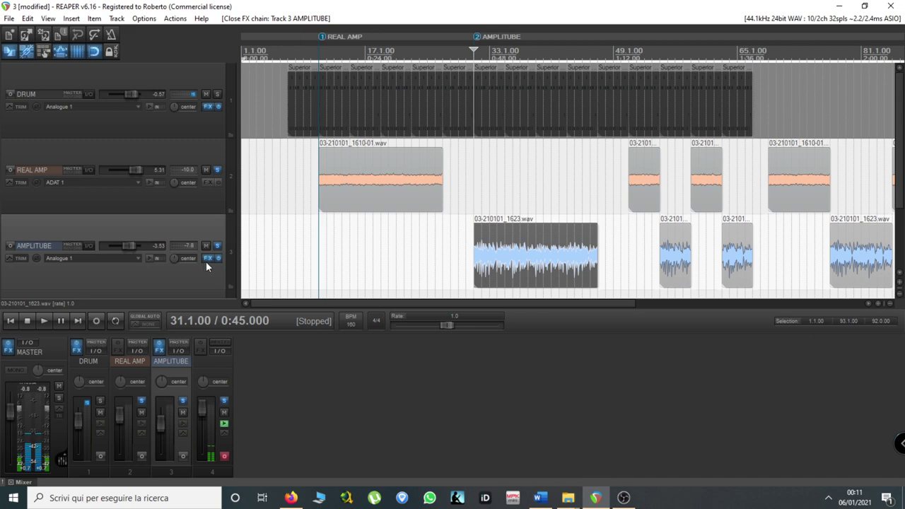
- Reopen the AMPLITUBE track's plugin and examine the available cabinet models and speaker types
key(f)
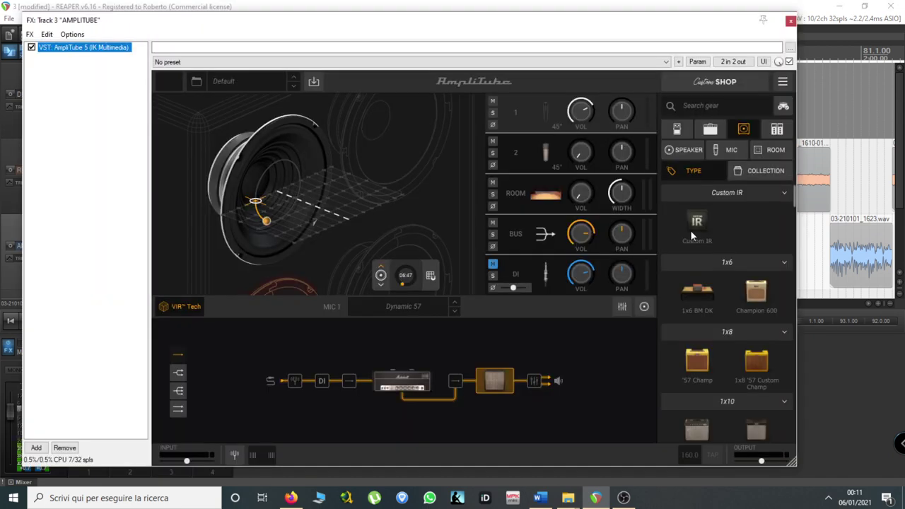
scroll(693, 235, down, 8)
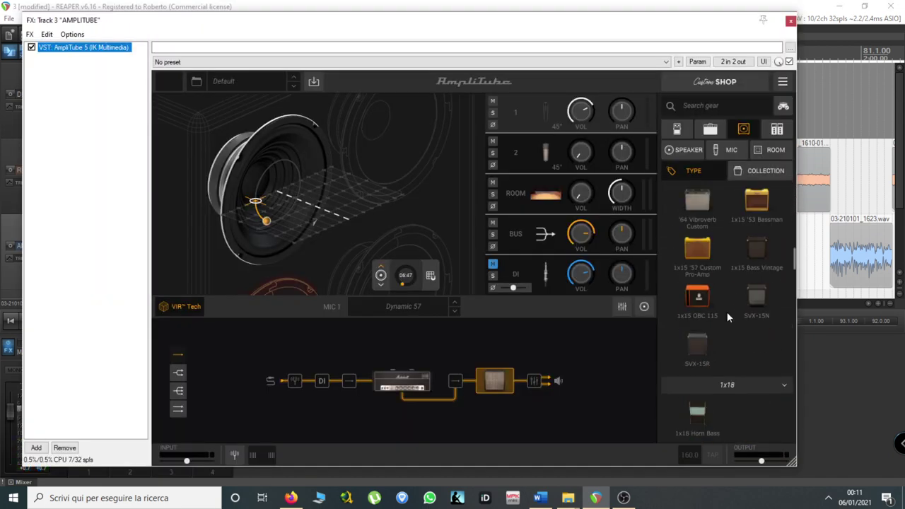
scroll(729, 317, down, 10)
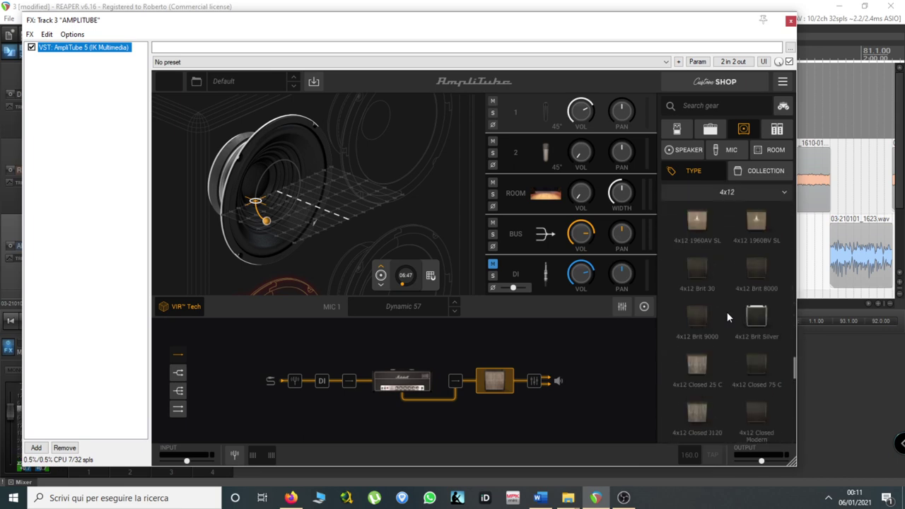
scroll(726, 312, up, 5)
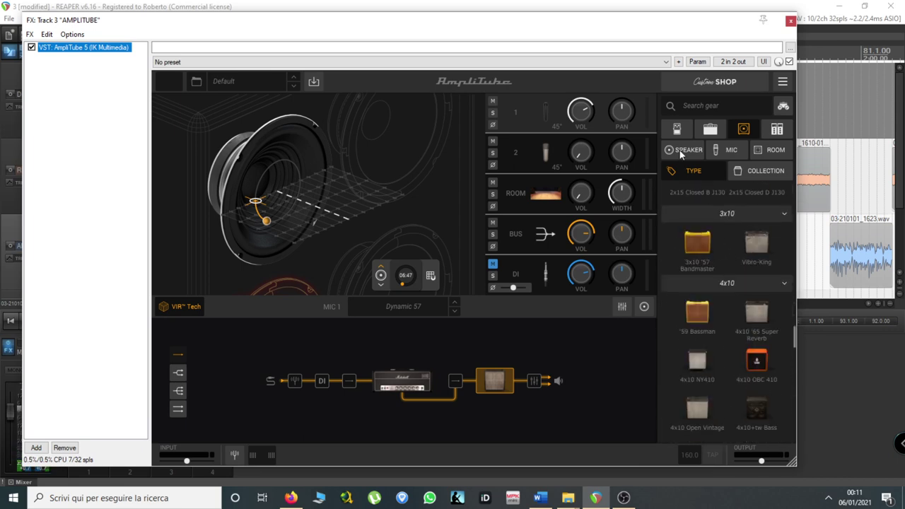
click(684, 150)
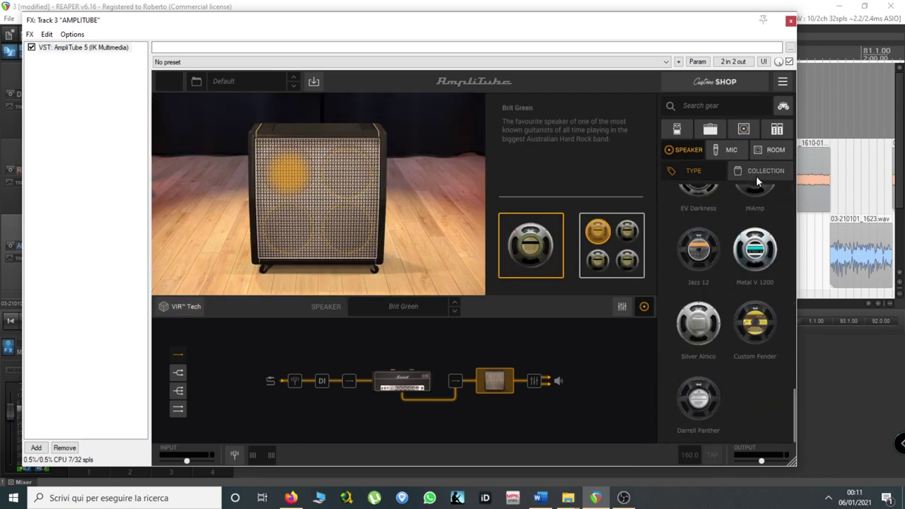
- Browse the amplifier models from Clean through High Gain to bass, returning to the AFD 100
click(710, 130)
scroll(706, 288, down, 10)
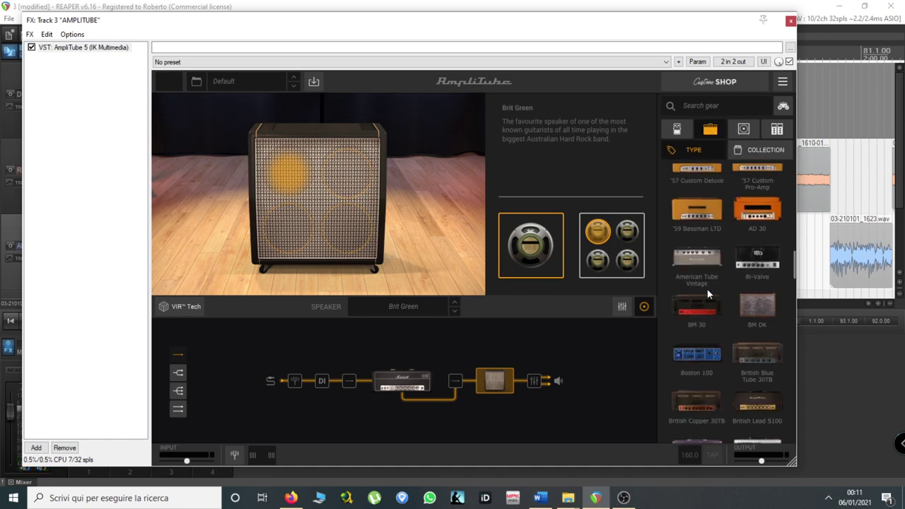
scroll(706, 289, down, 2)
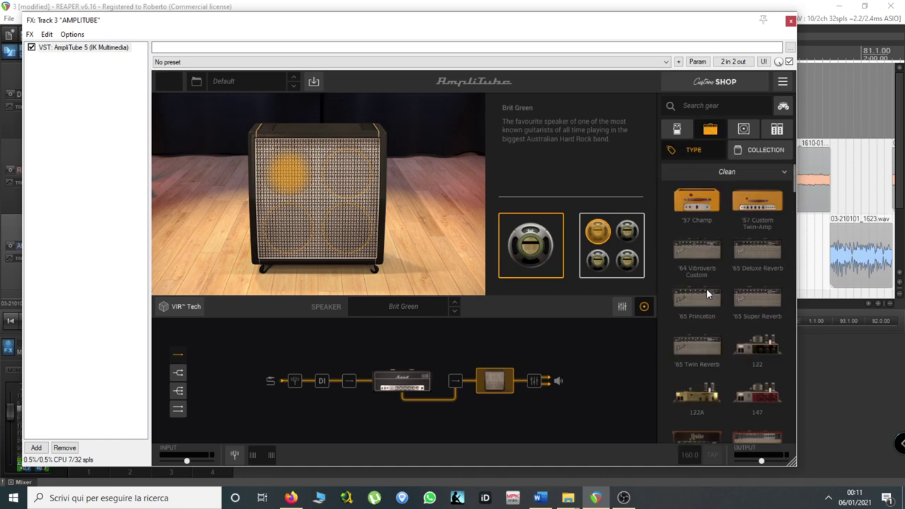
scroll(707, 289, down, 10)
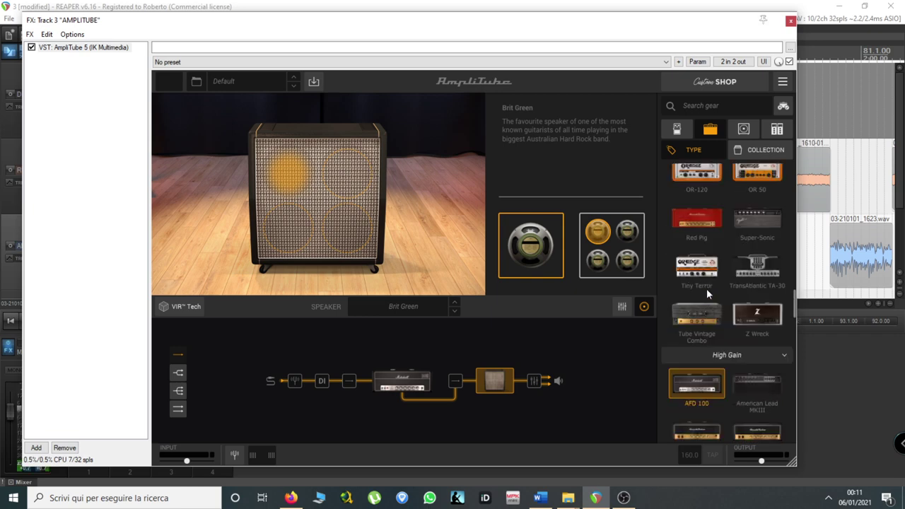
scroll(706, 288, down, 3)
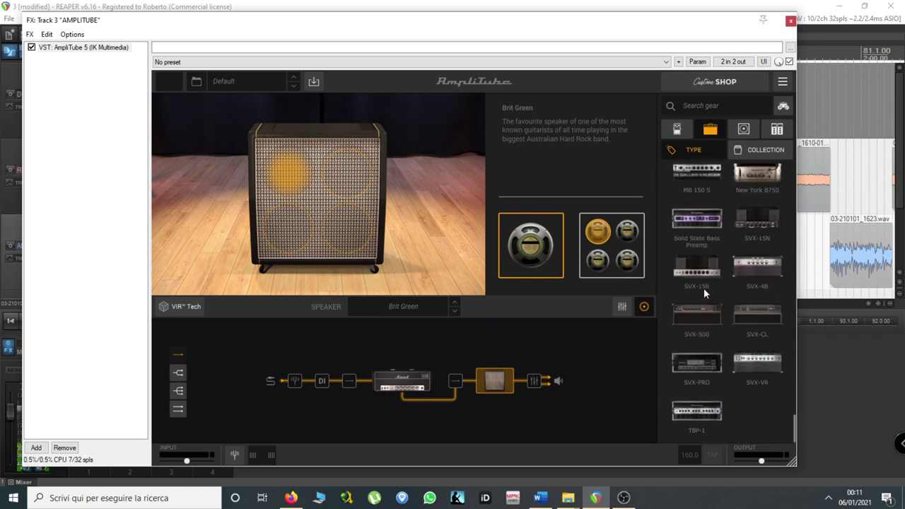
scroll(710, 350, up, 6)
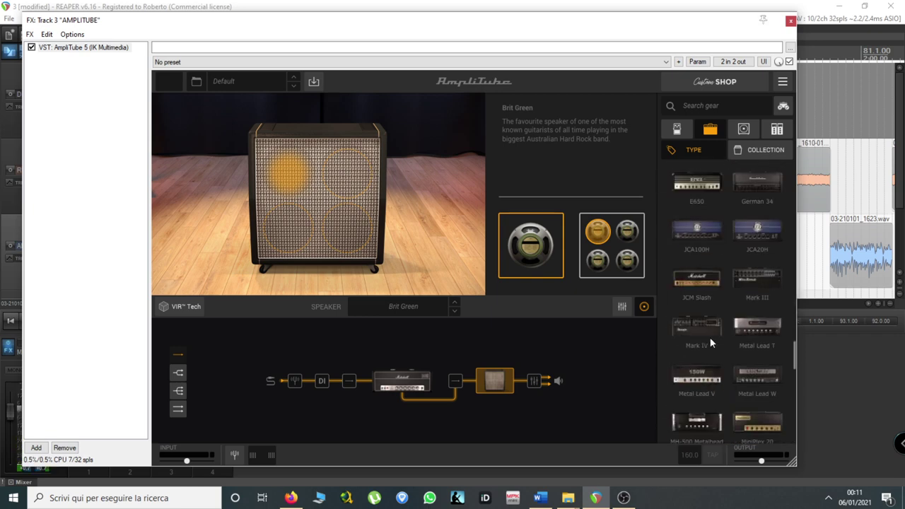
scroll(704, 318, up, 5)
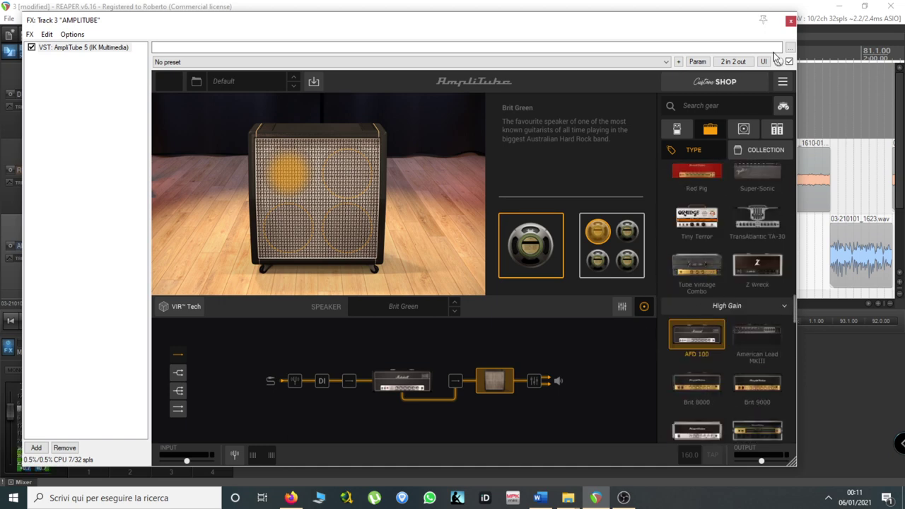
- Browse the available speaker cabinets from the 4x12 models back to the 1x18 group, and return to the amplifier models
click(420, 368)
click(496, 382)
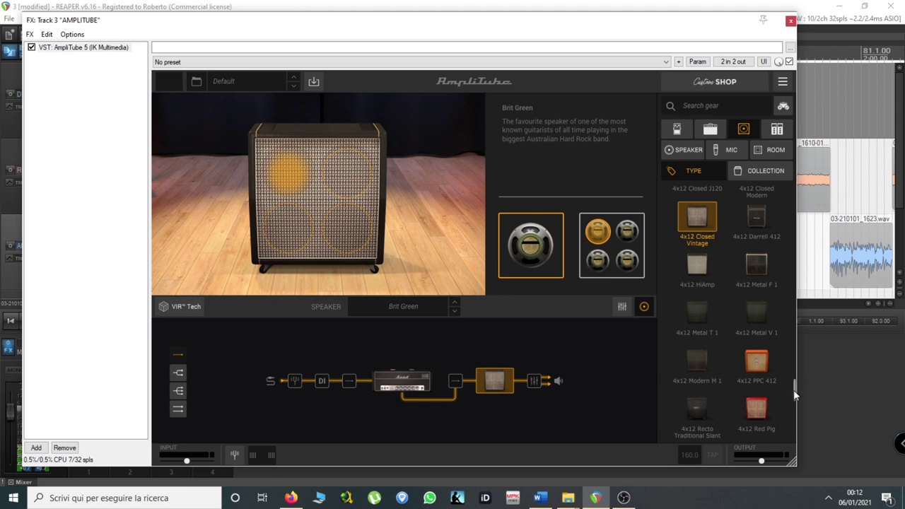
drag(795, 396, 789, 371)
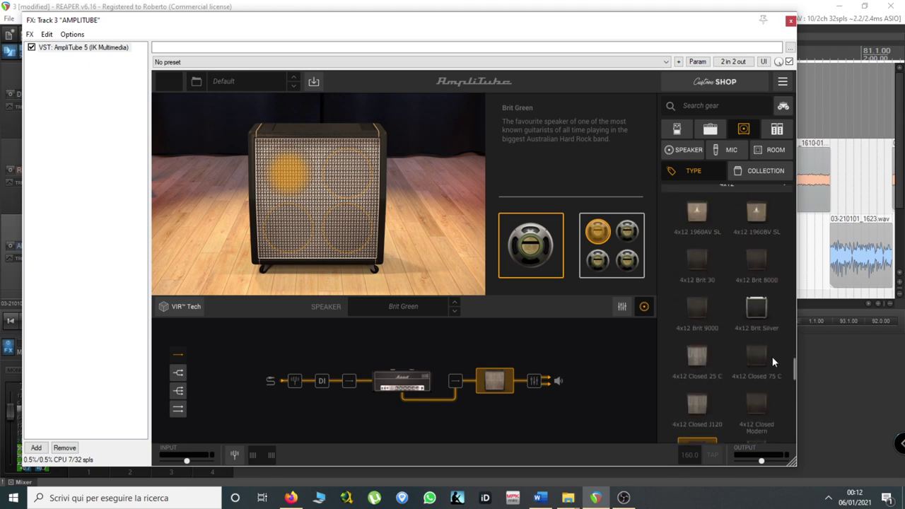
drag(794, 368, 793, 277)
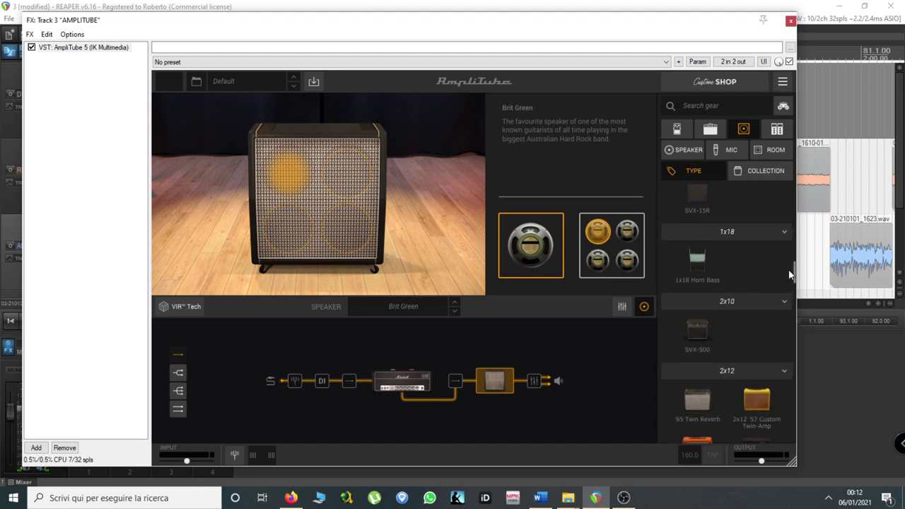
click(703, 154)
click(710, 130)
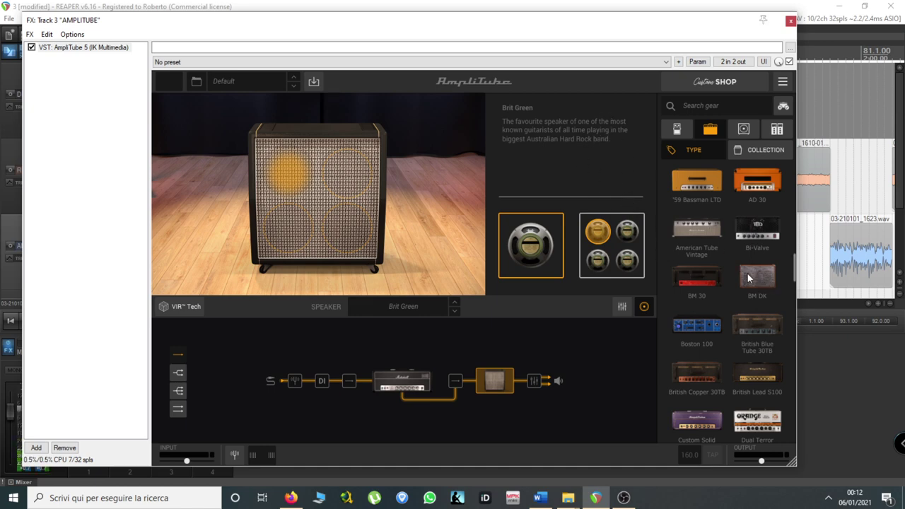
- Move the plugin window clear of the track lanes and select the first recording on the REAL AMP track
drag(446, 23, 475, 260)
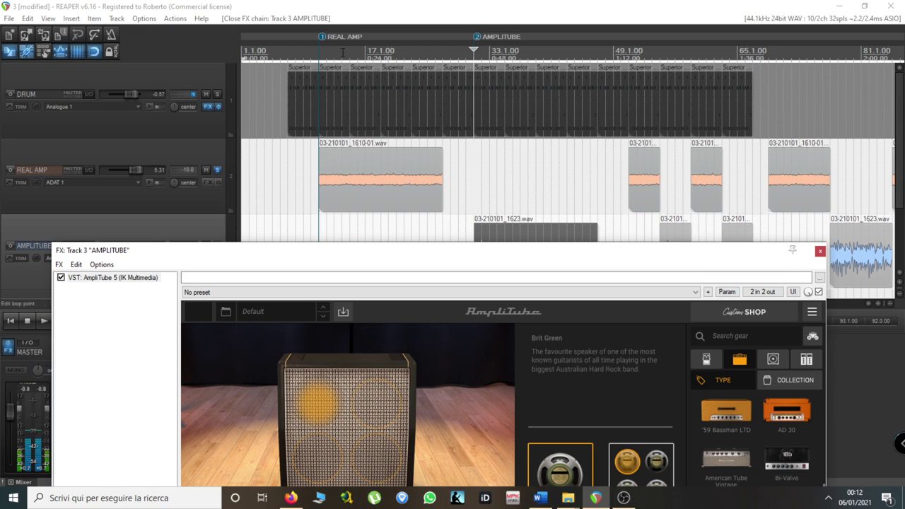
click(317, 171)
click(340, 164)
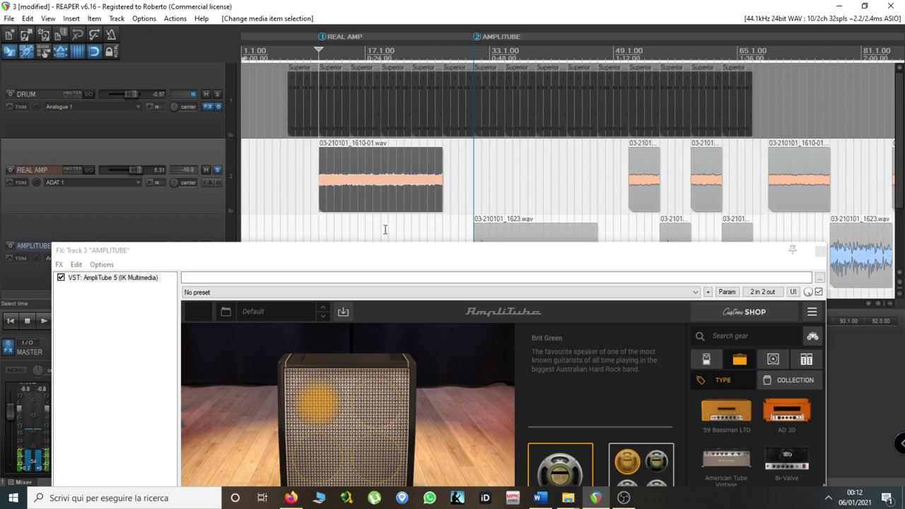
- Raise the plugin window to review the vintage and clean amplifier models, and lower it to uncover all three tracks
drag(438, 252, 454, 90)
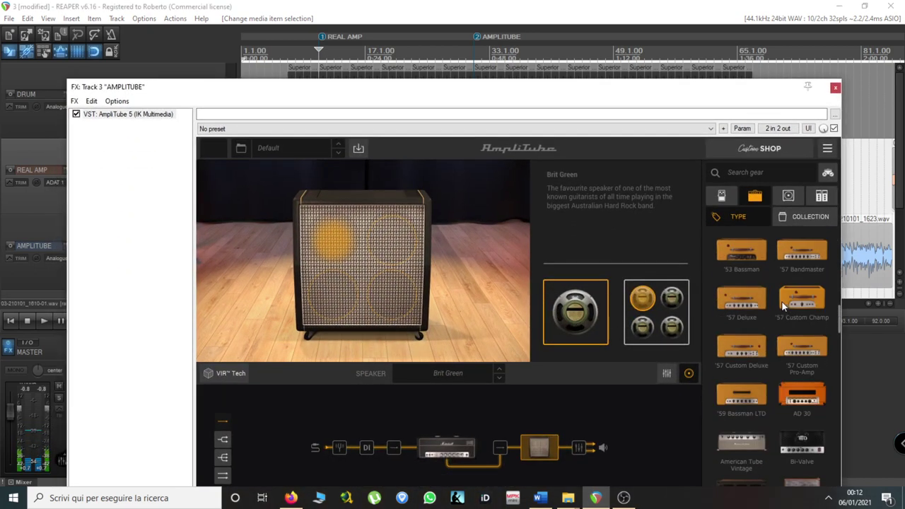
scroll(782, 301, up, 5)
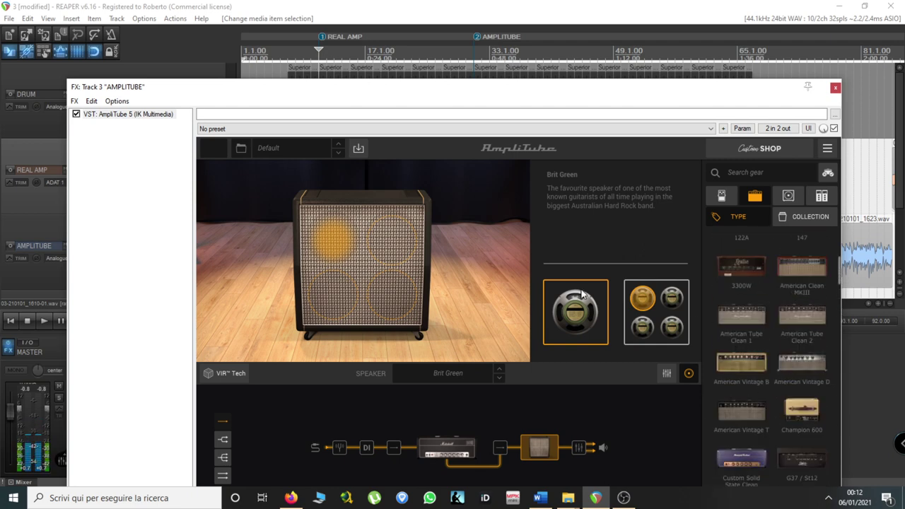
drag(516, 94, 556, 302)
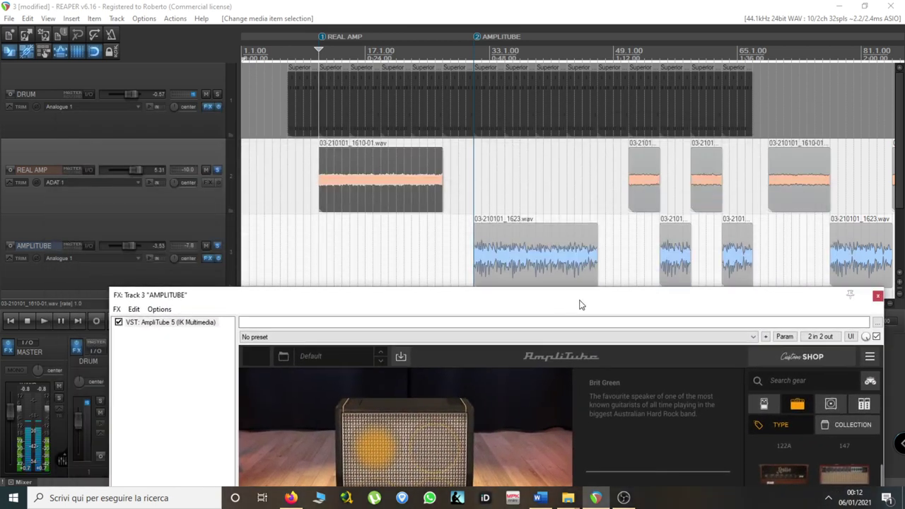